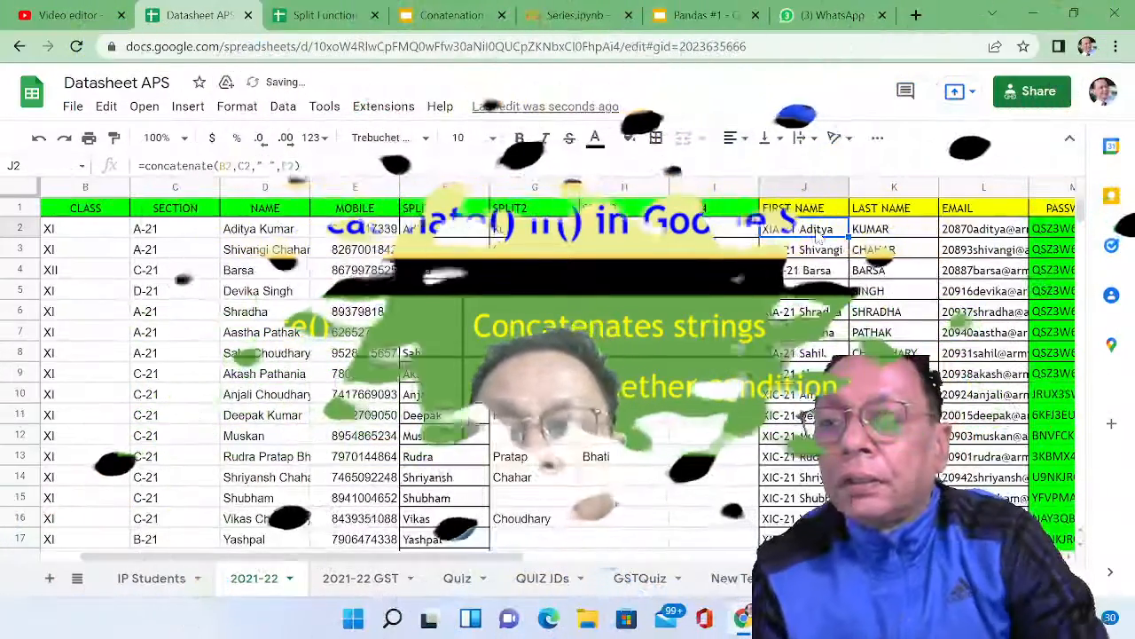
Step: Examine the formulas behind the first name, last name and email cells in row 2 of the 2021-22 sheet
left_click_drag(817, 235, 954, 237)
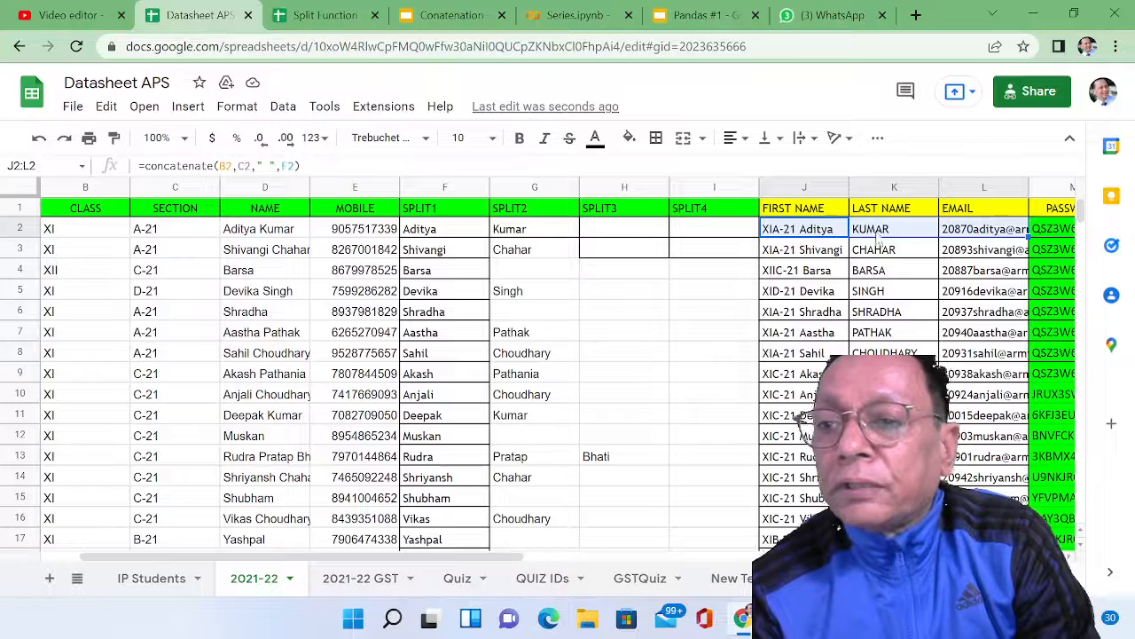
left_click(823, 232)
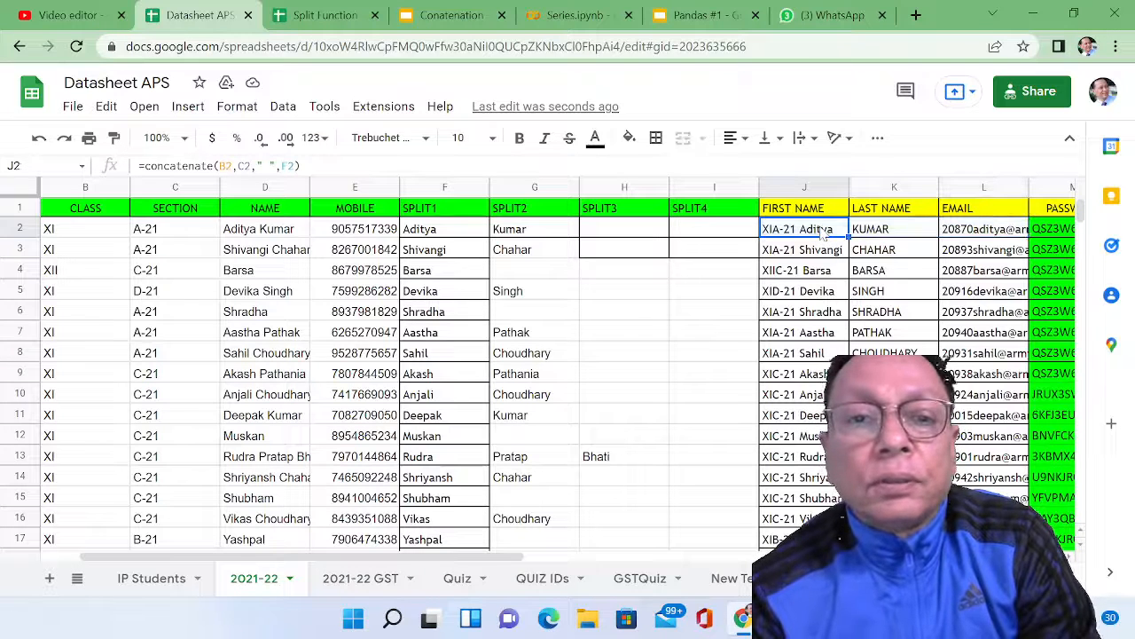
left_click(861, 232)
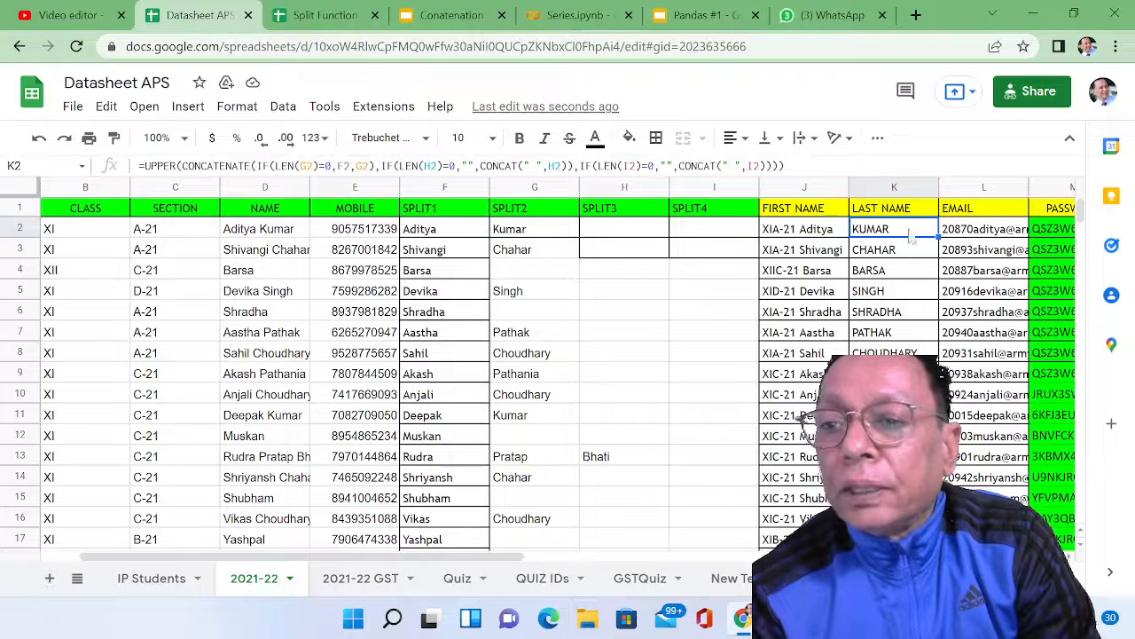
left_click(948, 235)
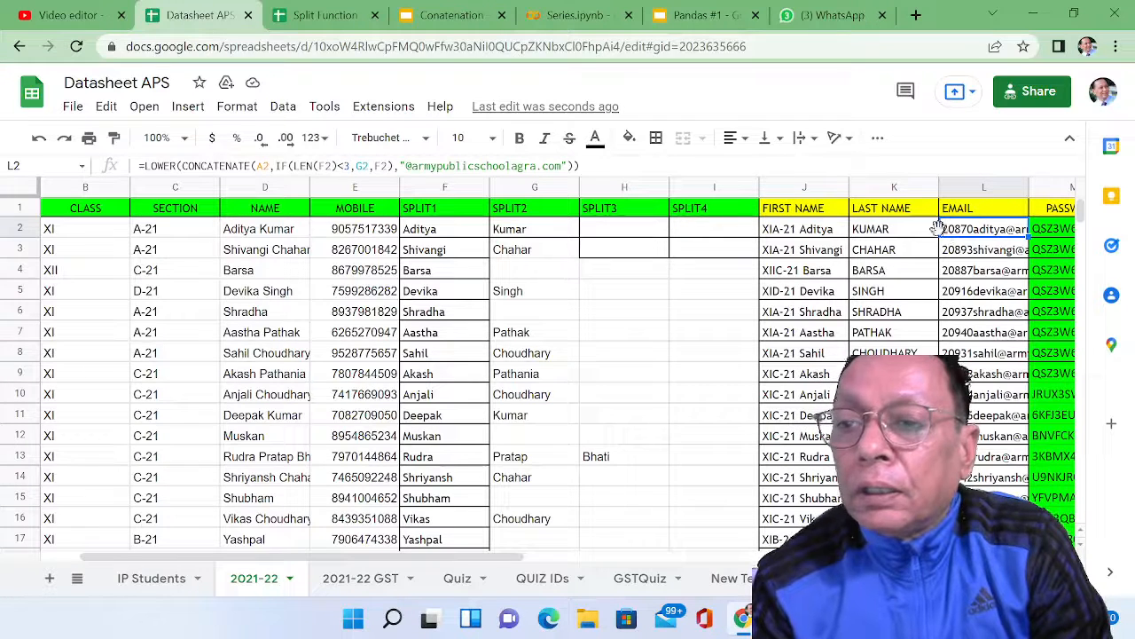
left_click(925, 236)
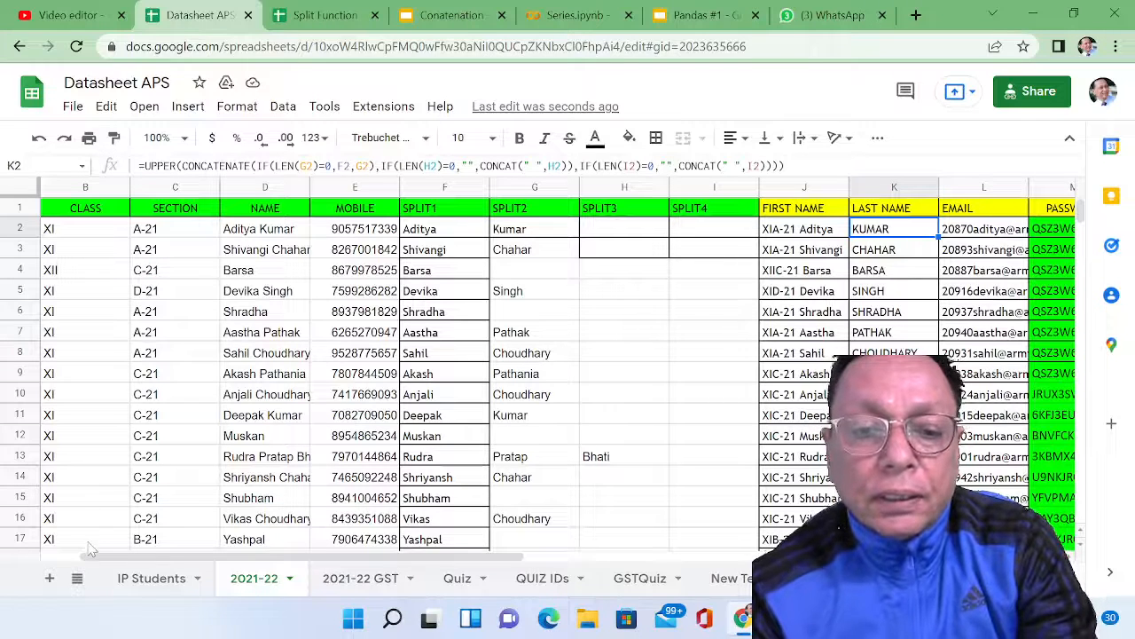
Step: Add a new blank sheet, and copy the range J2:M30 from the 2021-22 sheet
left_click(49, 578)
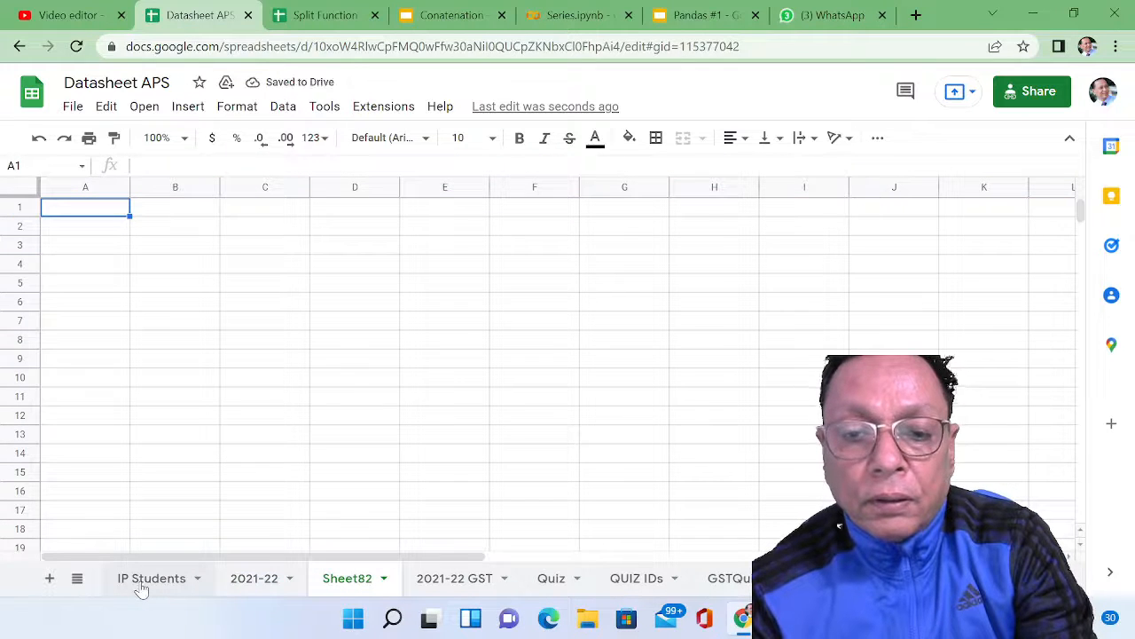
double_click(253, 578)
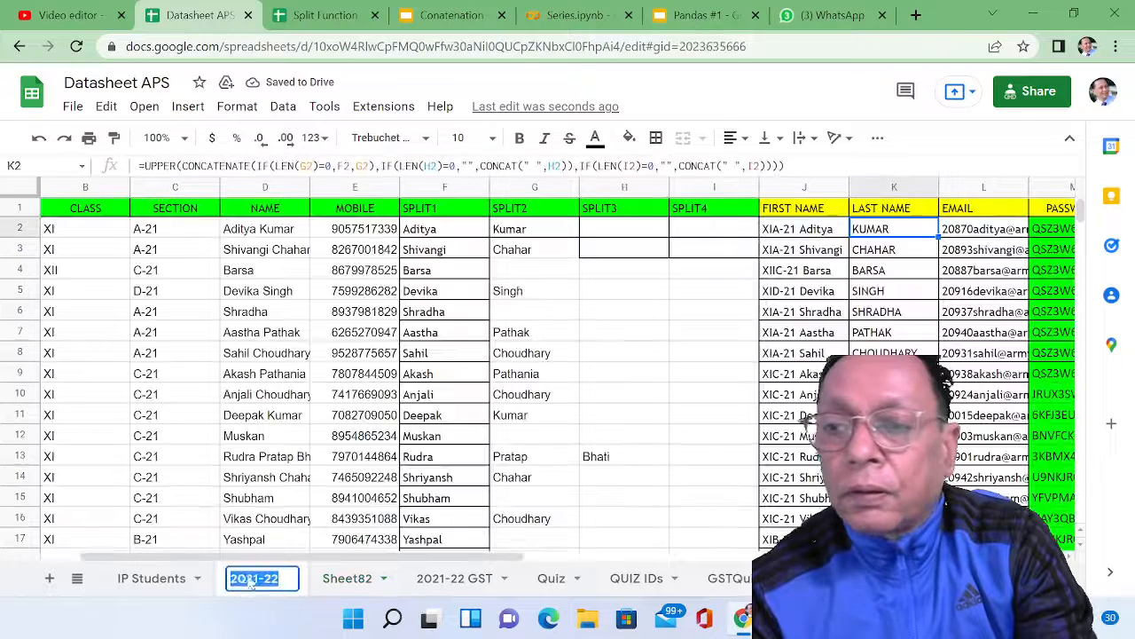
left_click(779, 236)
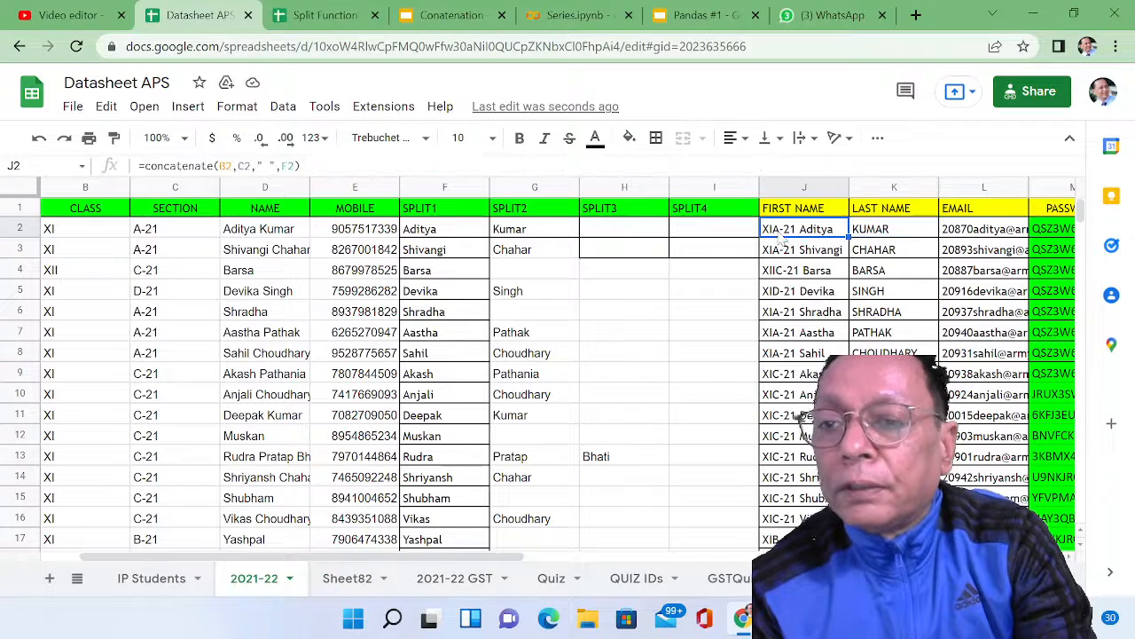
key("shift+Right")
key("shift+Right")
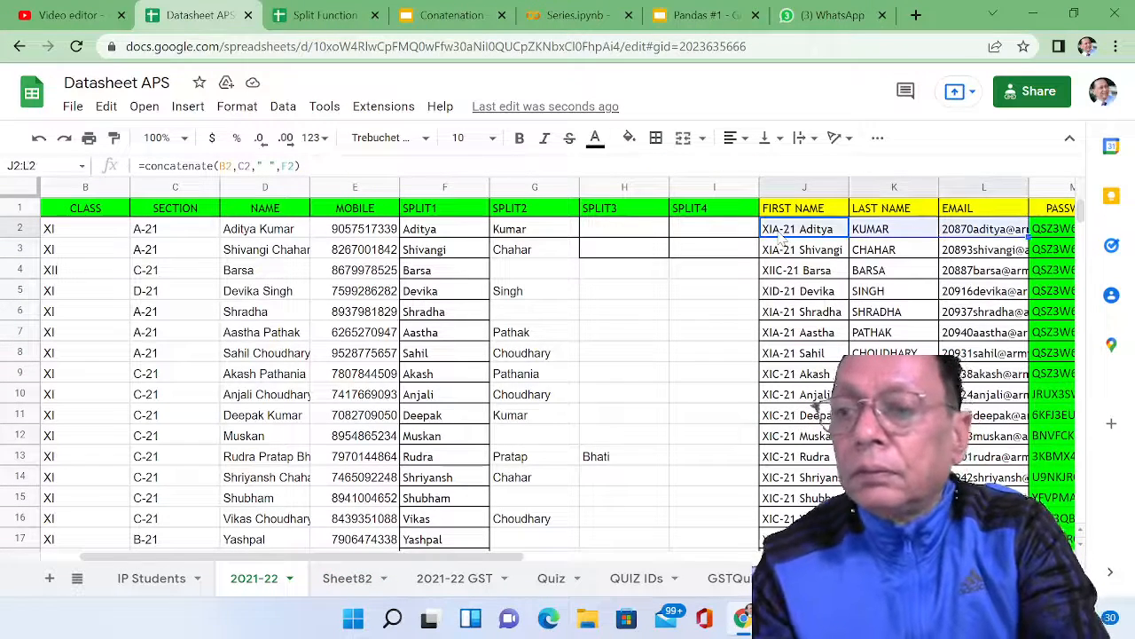
key("shift+Right")
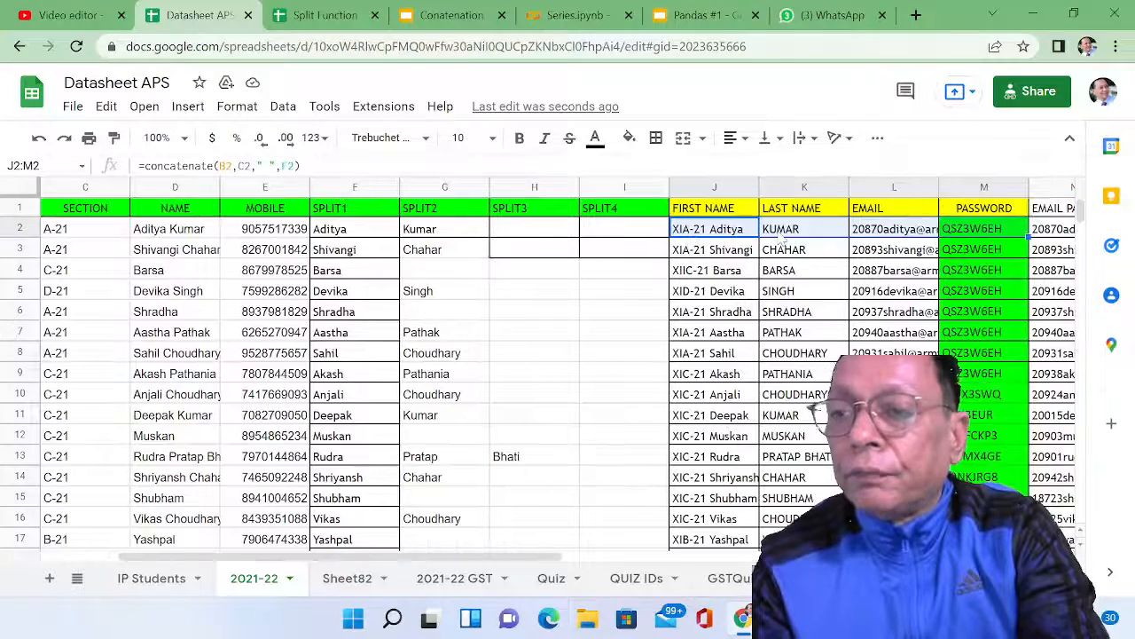
key("shift+Down")
key("shift+Down")
key("shift+Down")
key("shift+Down")
key("shift+Down")
key("shift+Down")
key("shift+Down")
key("shift+Down")
key("shift+Down")
key("shift+Down")
key("shift+Down")
key("shift+Down")
key("shift+Down")
key("shift+Down")
key("shift+Down")
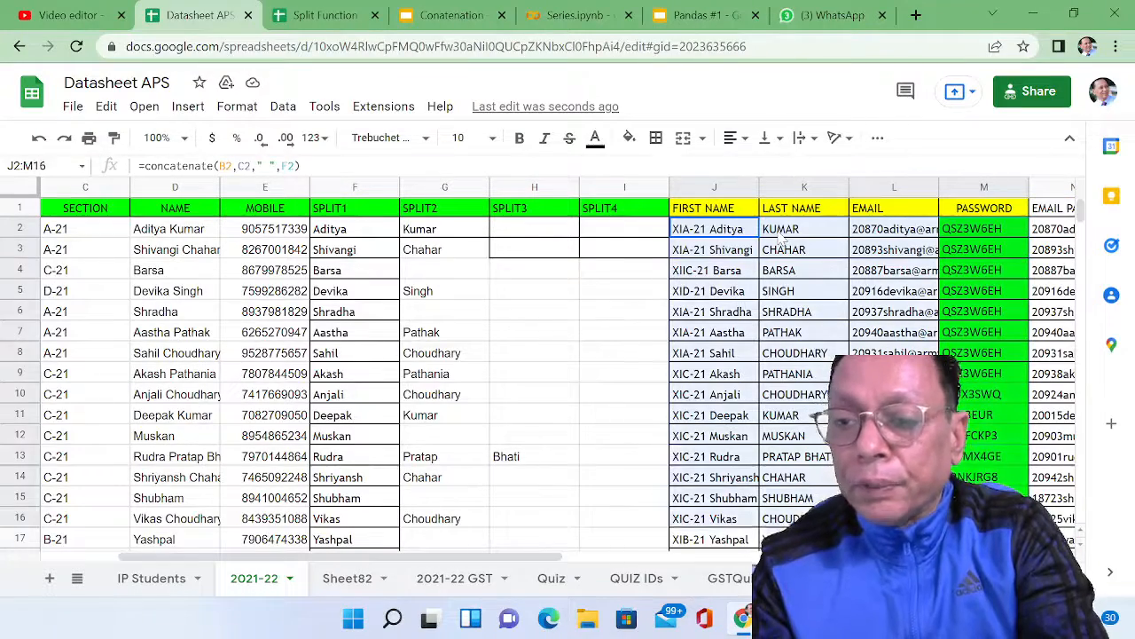
key("shift+Down")
key("shift+Down")
key("shift+Down")
key("shift+Down")
key("shift+Down")
key("shift+Down")
key("shift+Down")
key("shift+Down")
key("shift+Down")
key("shift+Down")
key("shift+Down")
key("shift+Down")
key("shift+Down")
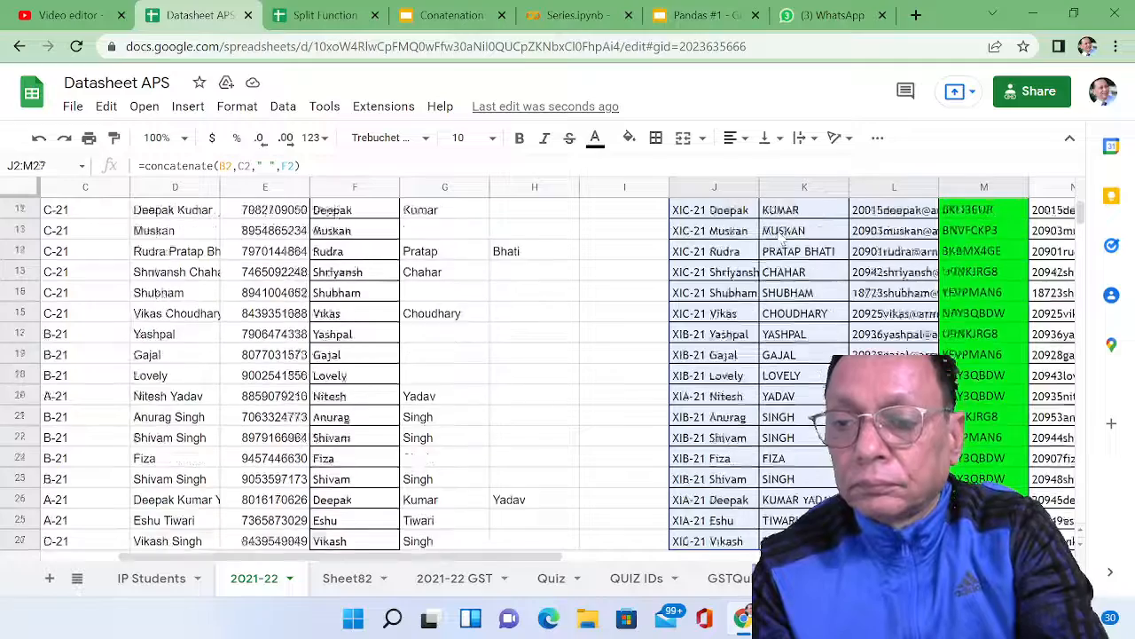
scroll(785, 232, "down", 1)
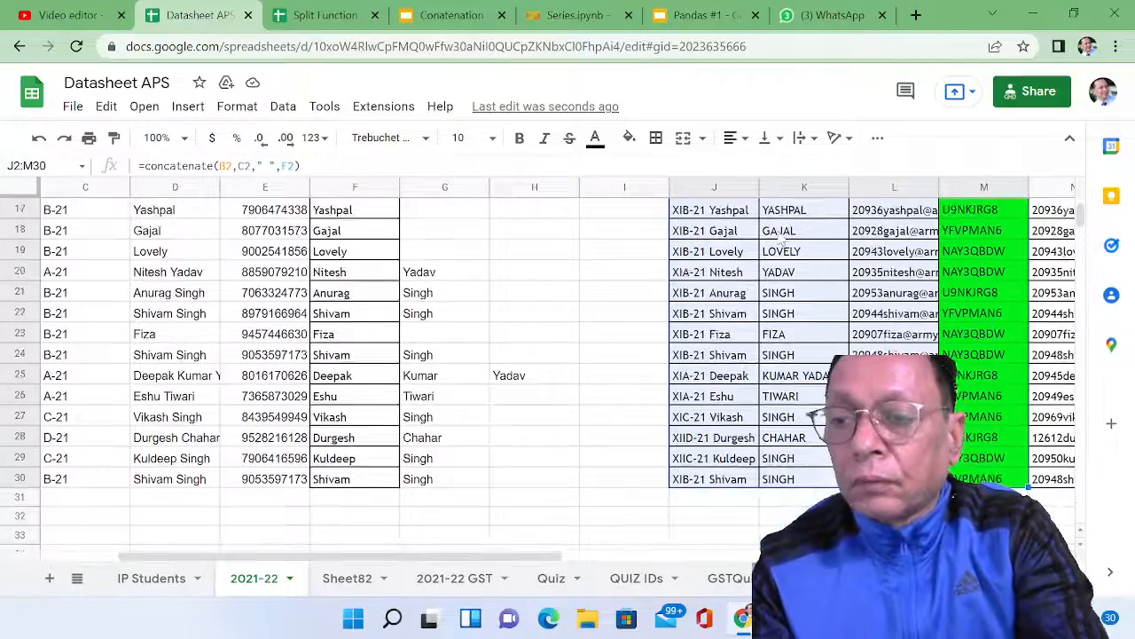
key("ctrl+c")
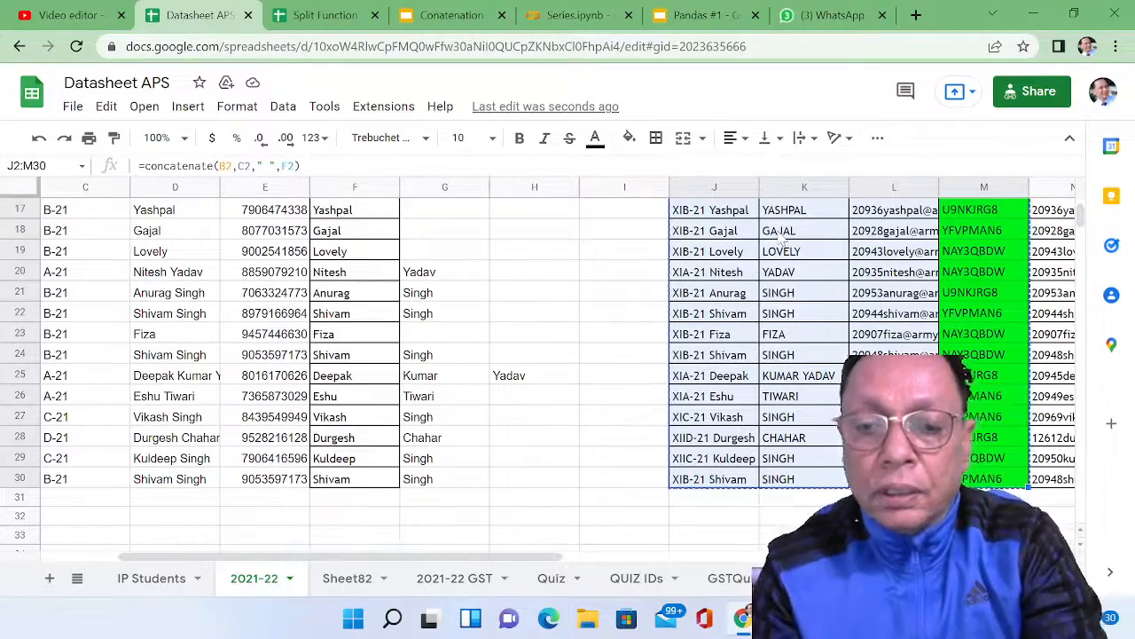
Step: Try a regular paste of the copied names, emails and passwords at A1 of Sheet82, and return to the 2021-22 sheet to compare
left_click(344, 581)
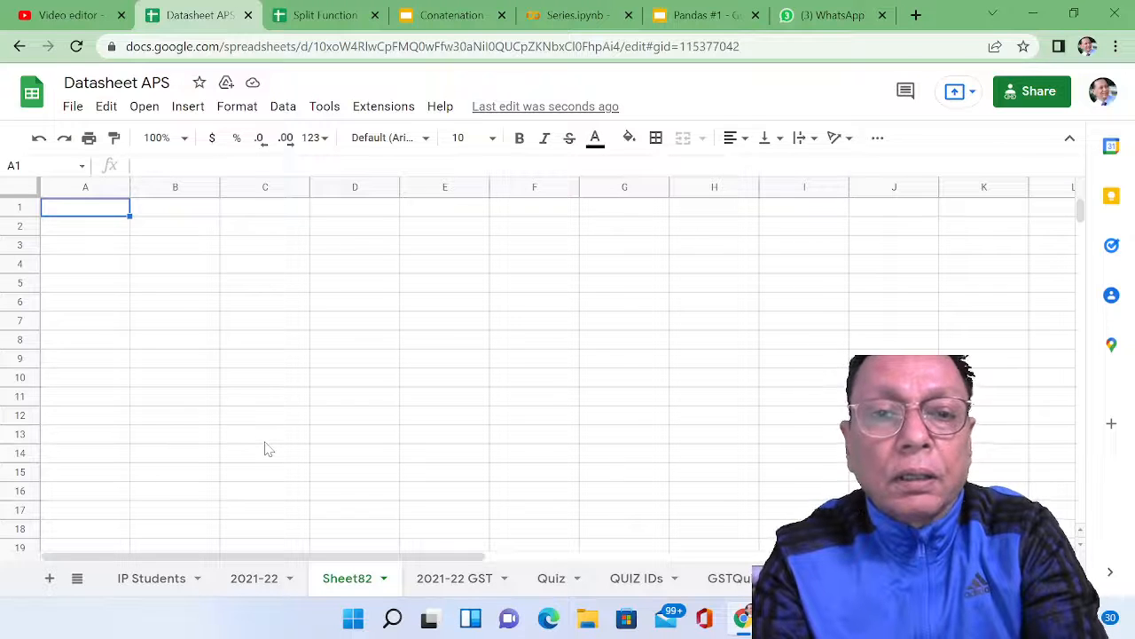
key("ctrl+v")
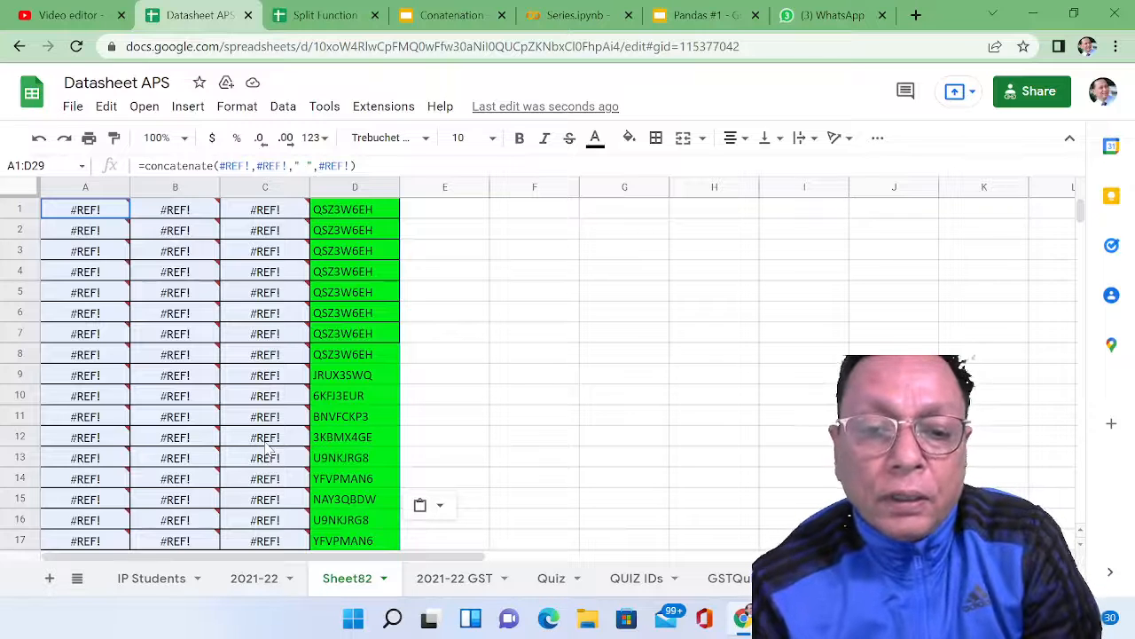
left_click(278, 581)
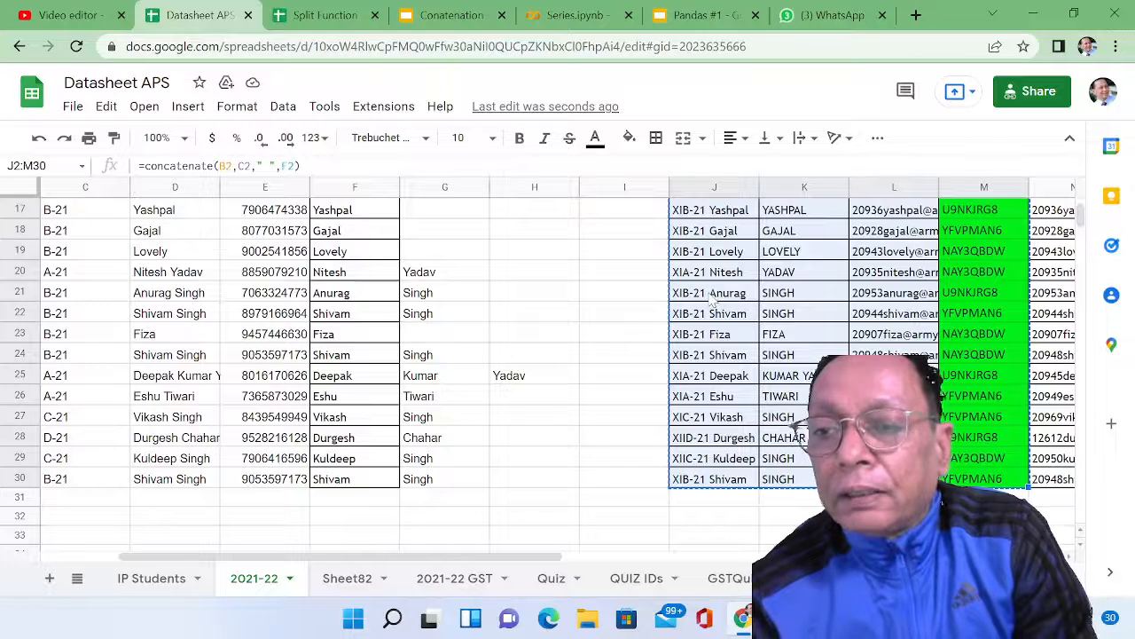
Step: Undo the regular paste in Sheet82 and paste the copied names, emails and passwords as values only, starting at A1
left_click(346, 587)
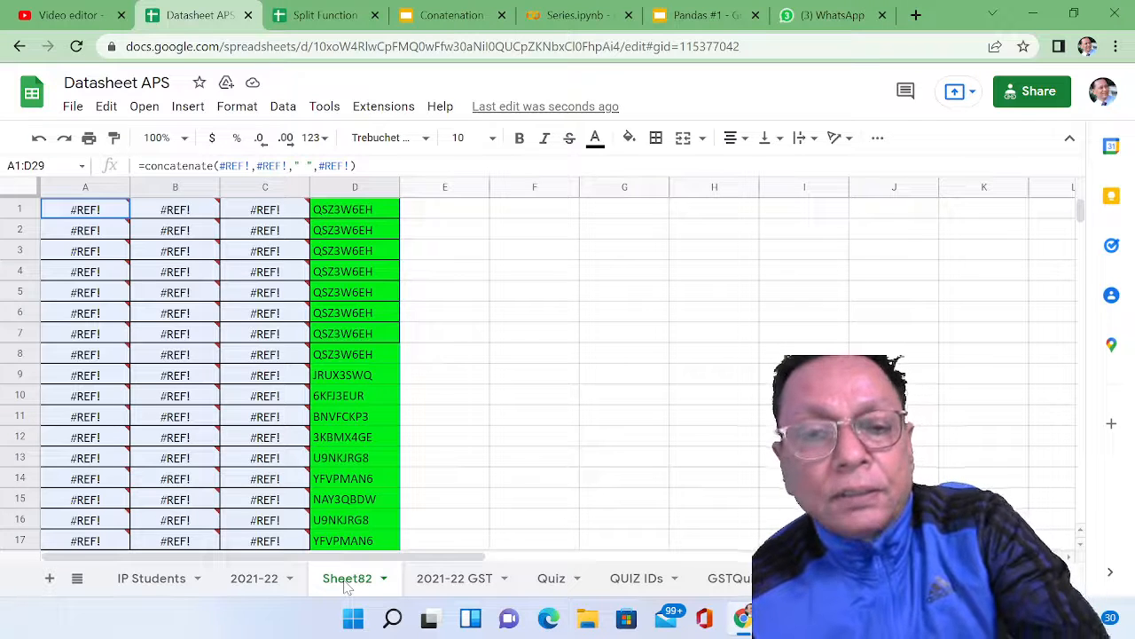
key("ctrl+z")
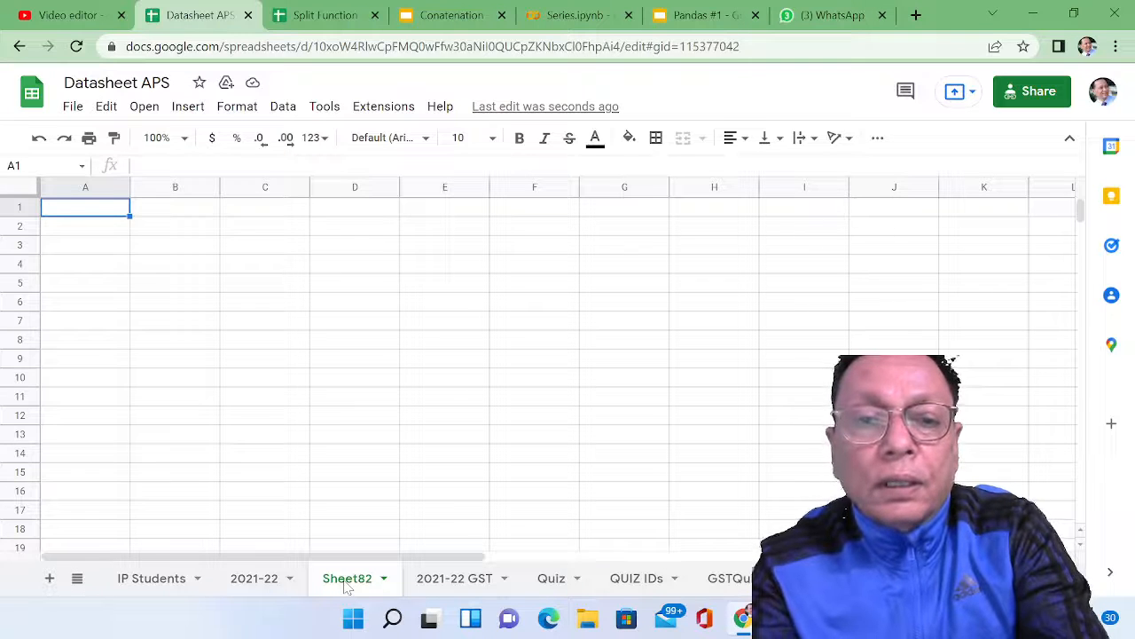
key("ctrl+v")
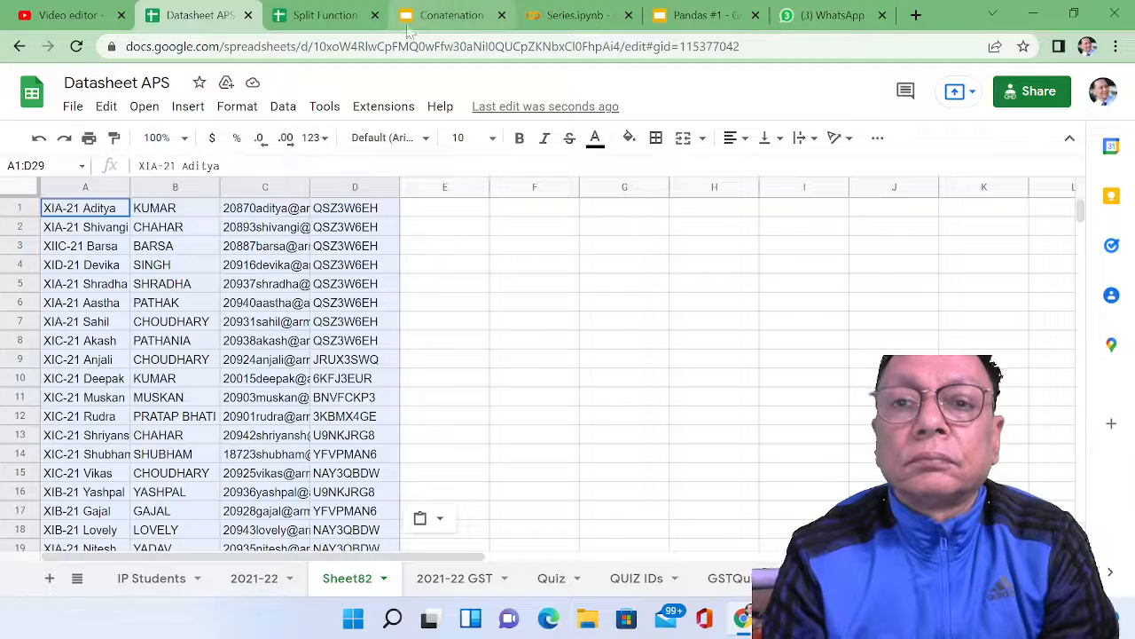
Step: Switch to the Split Function spreadsheet and enter the formula =C2&D2 in the first Date-ID cell, E2
left_click(345, 27)
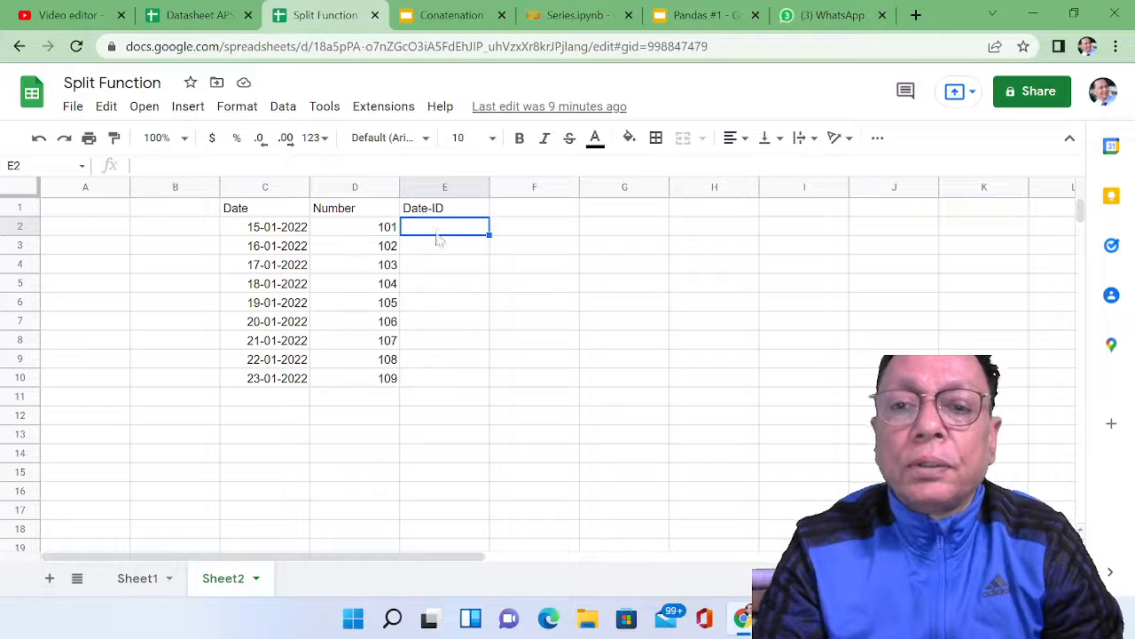
type("=")
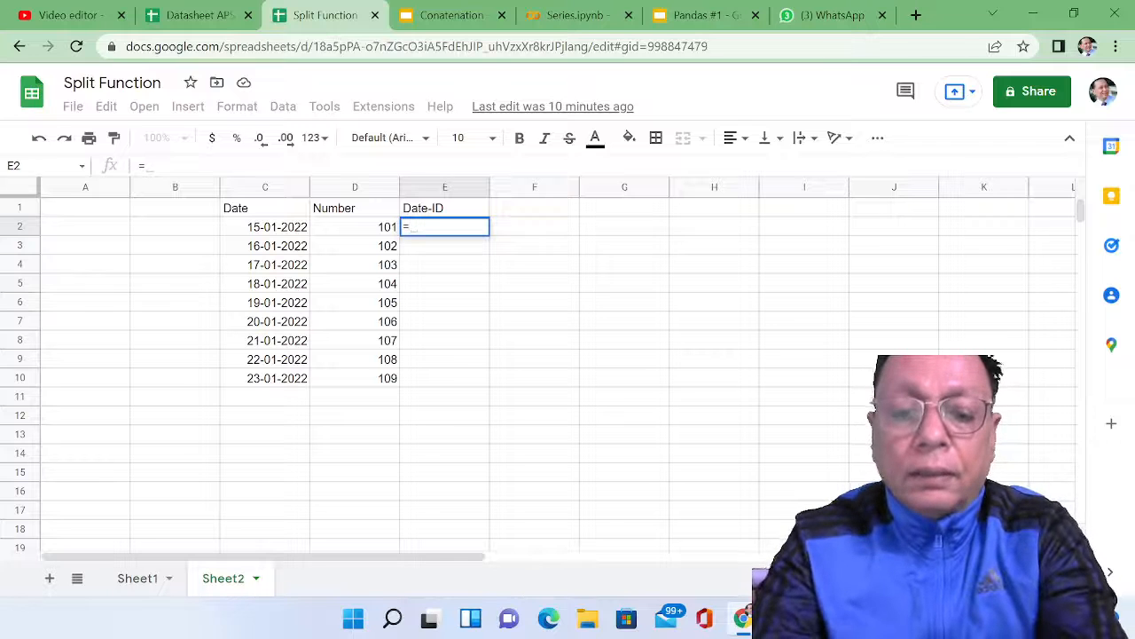
type("C2")
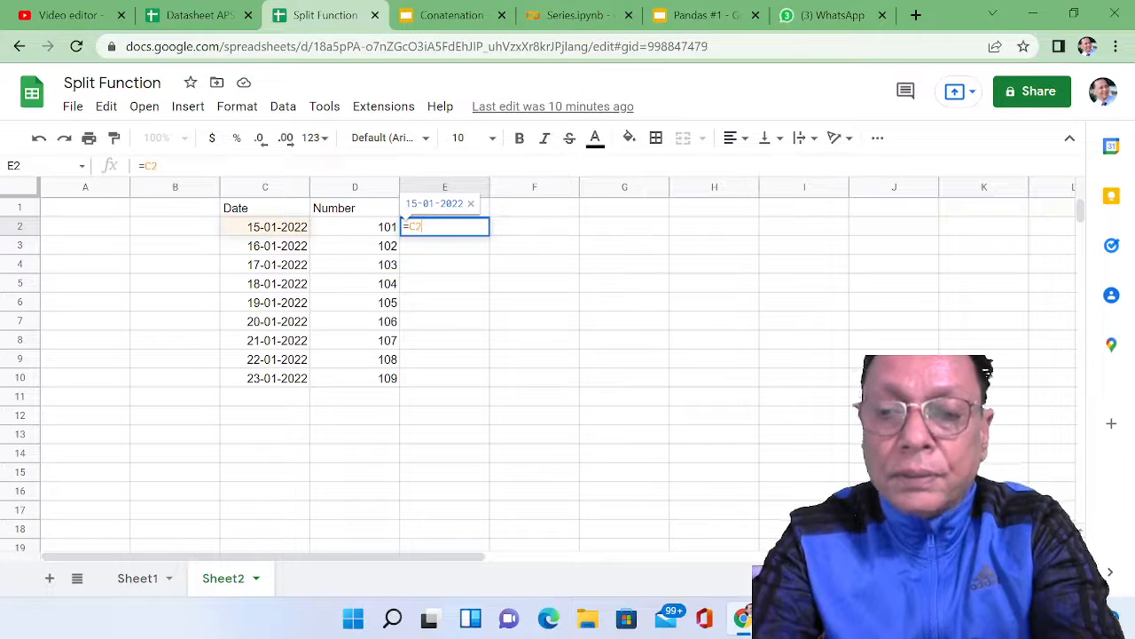
type("&")
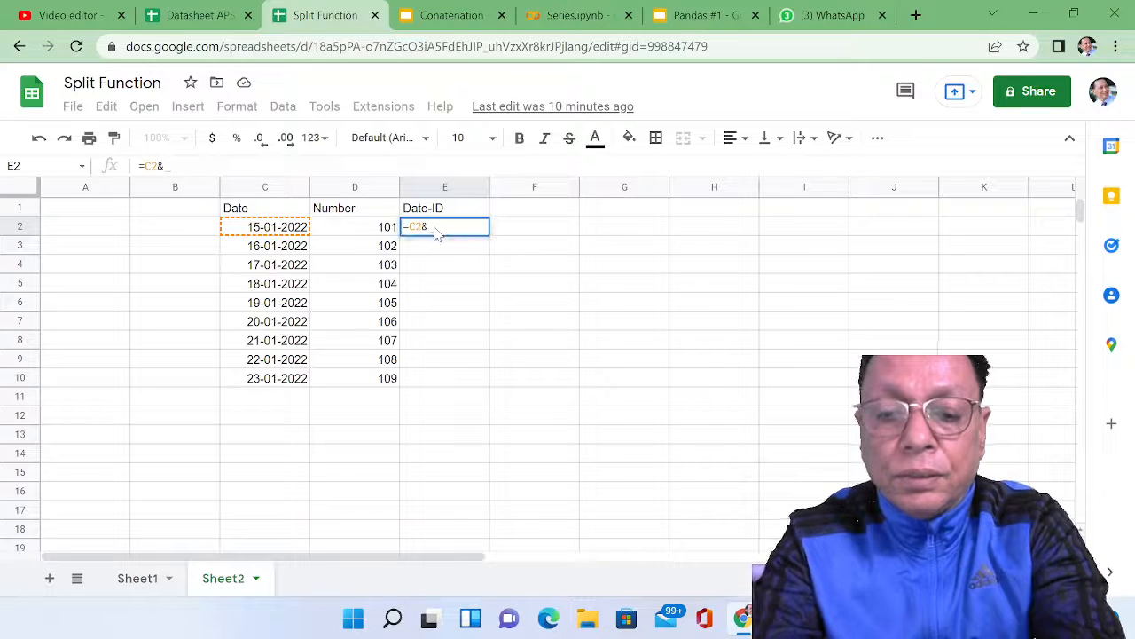
type("D2")
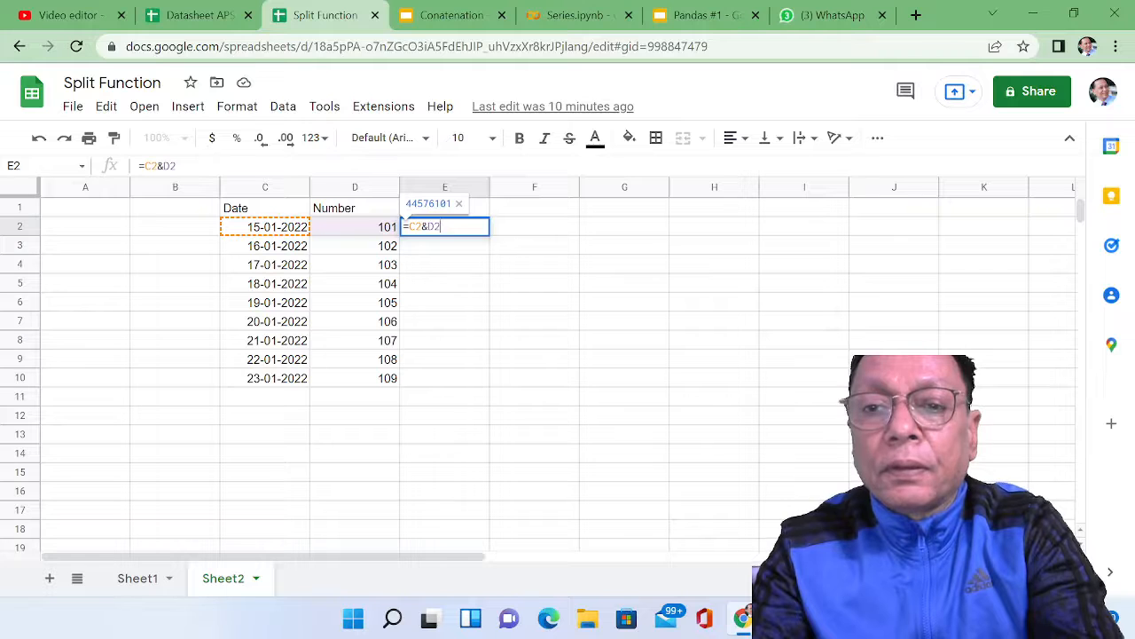
key("shift+Return")
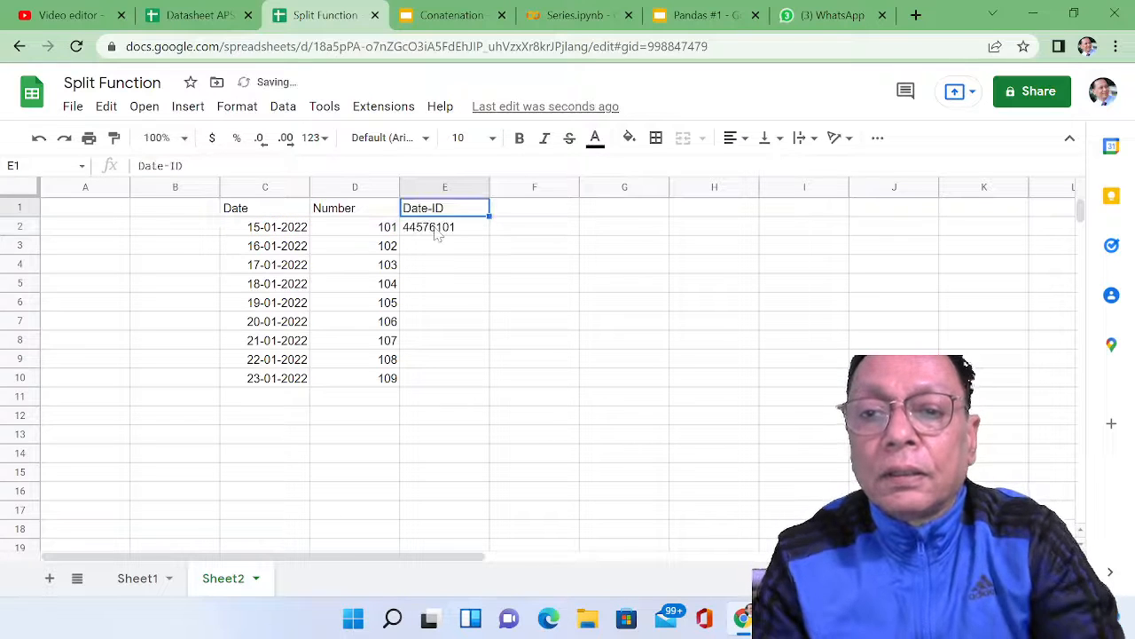
Step: Replace the formula in E2 with =TEXT(C2,"dd-mm-yyyy") so the date is formatted as text
left_click(448, 234)
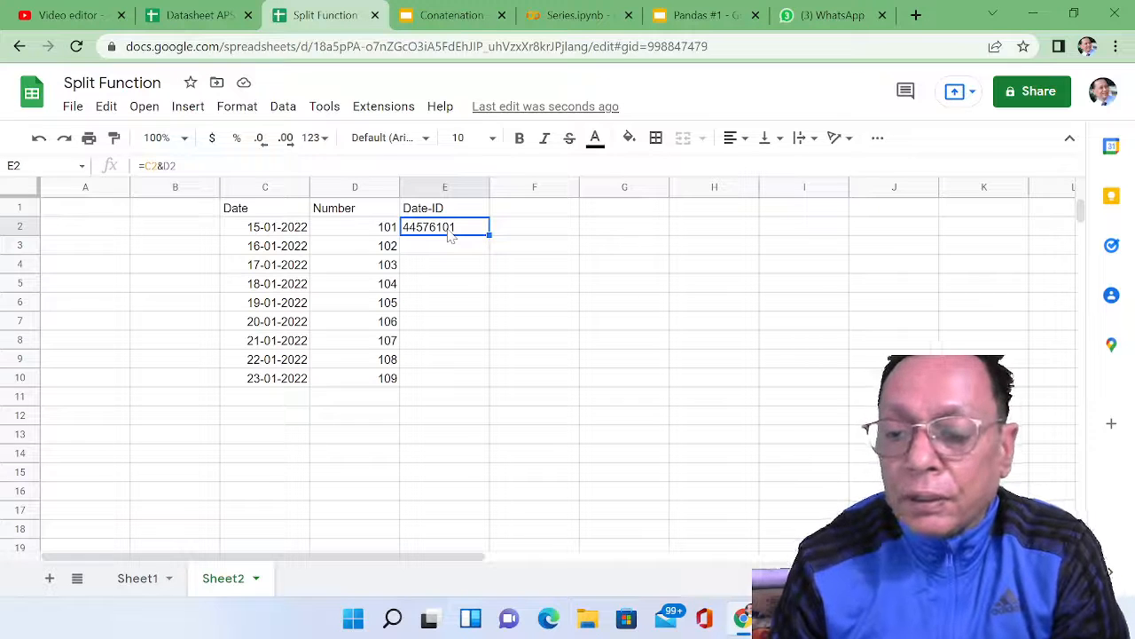
type("=")
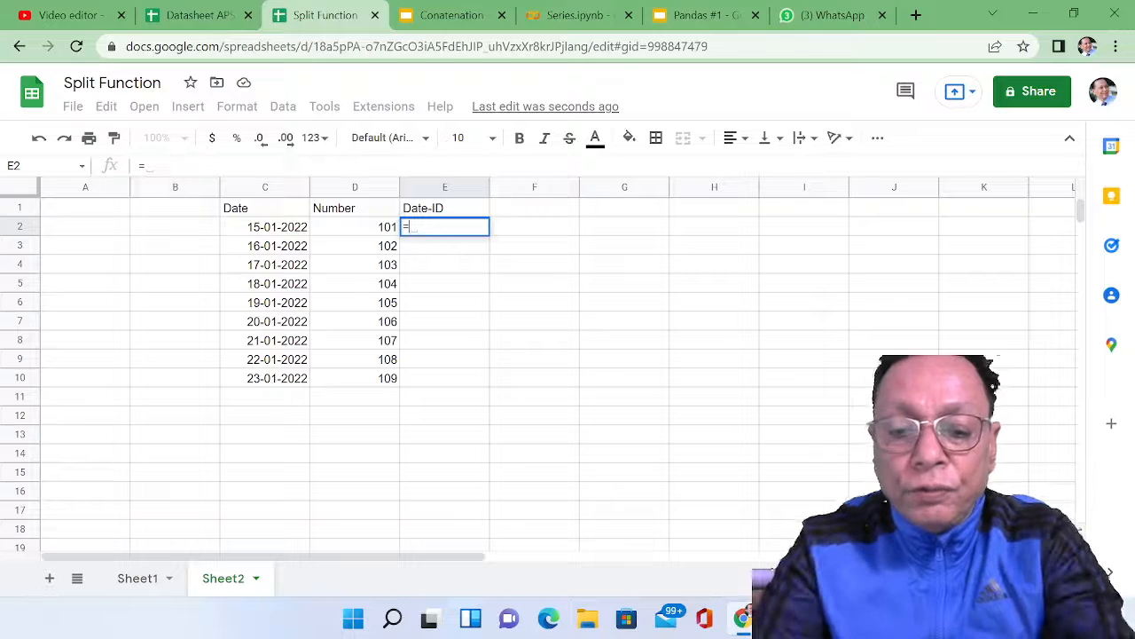
type("T")
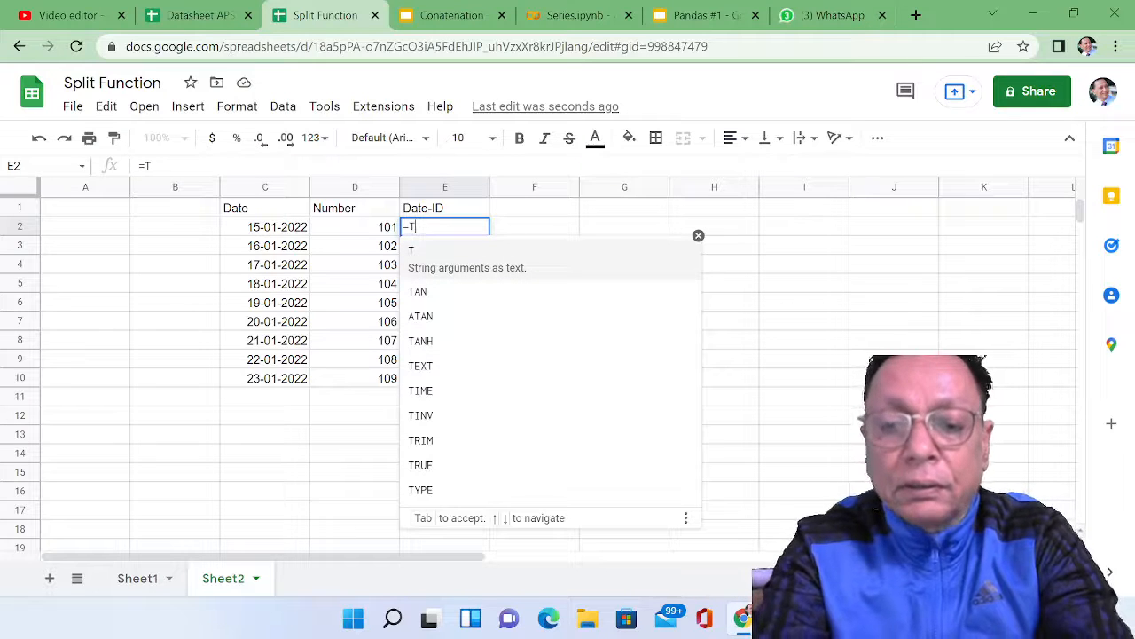
type("EXT")
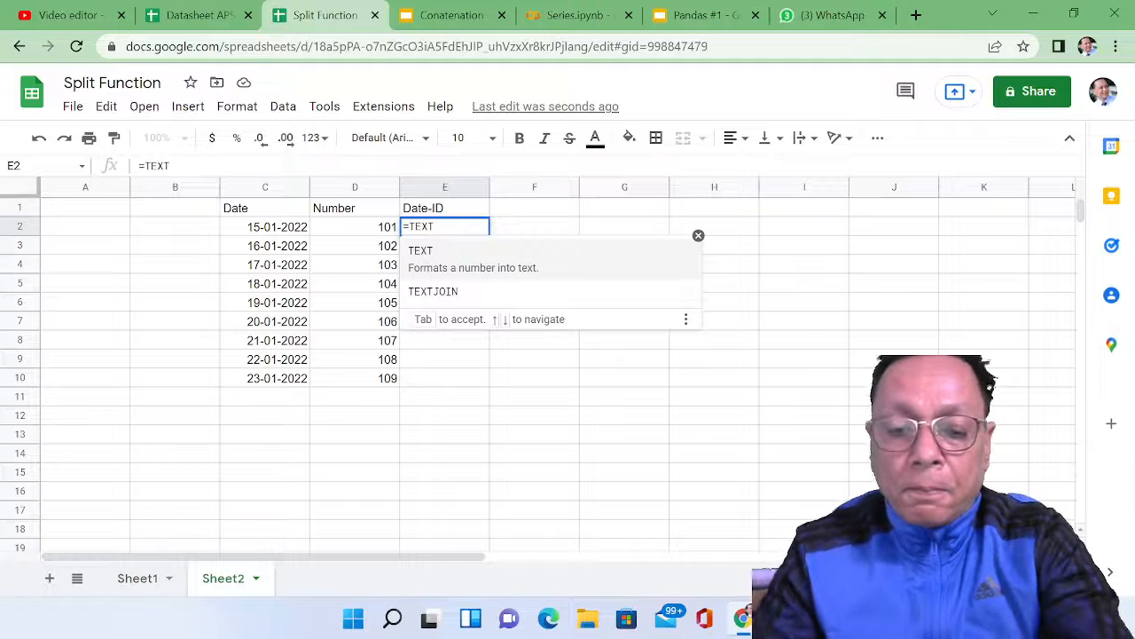
type("(")
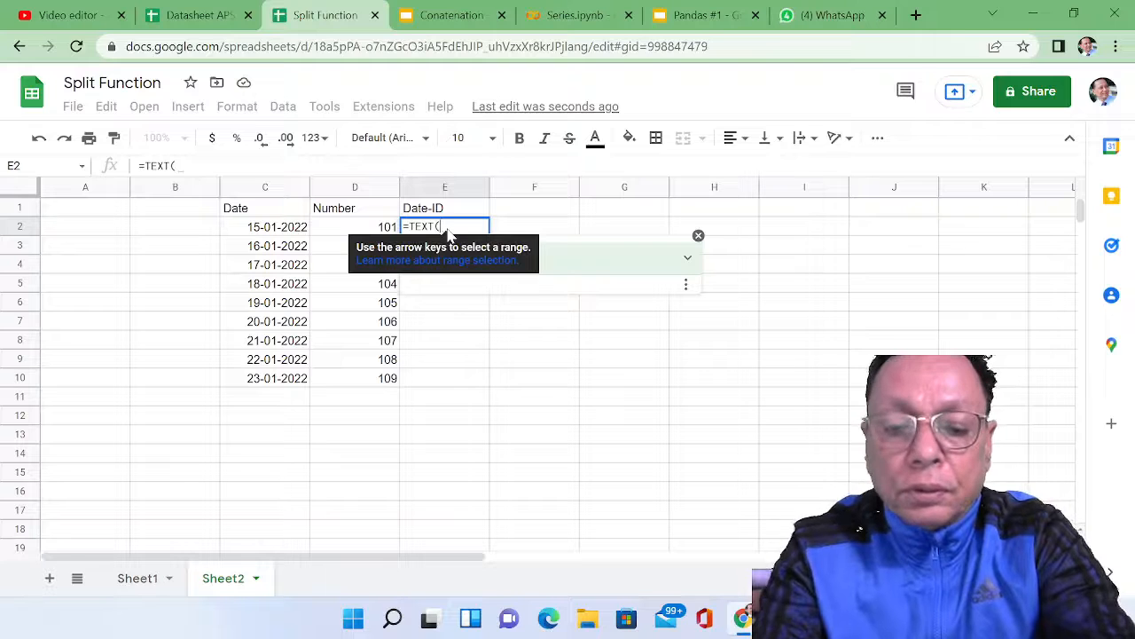
type("C2")
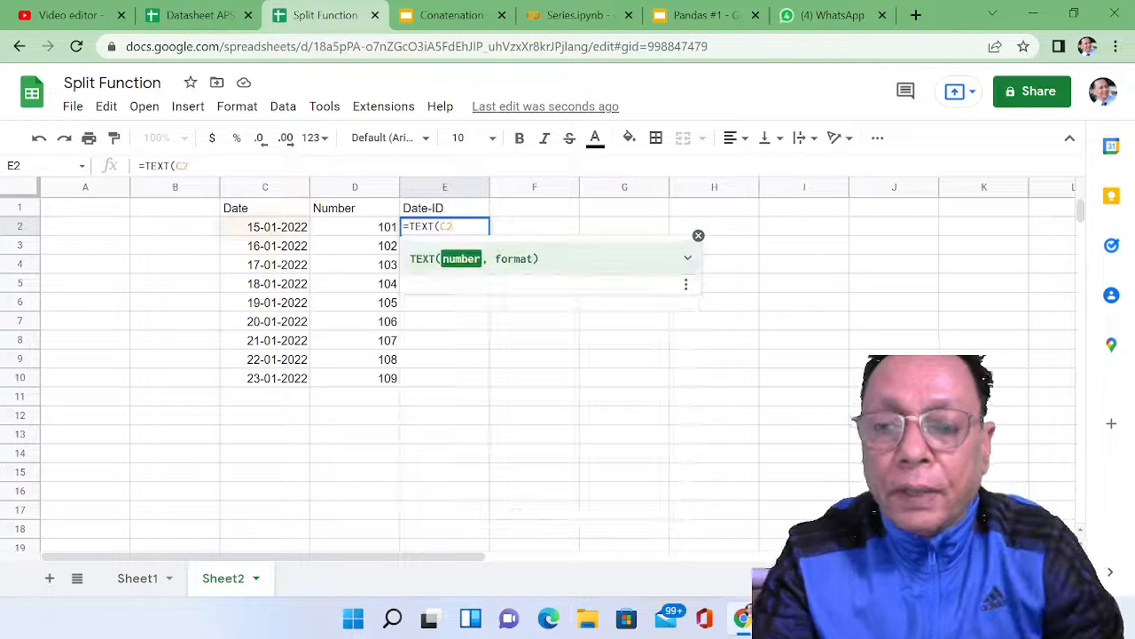
type(",")
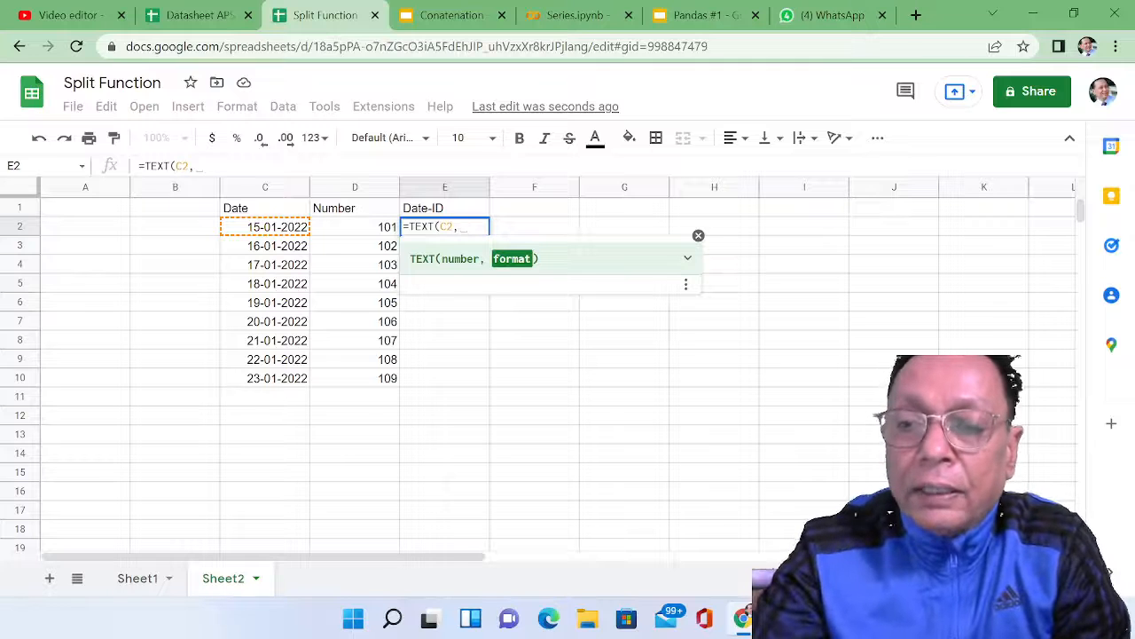
type("\"")
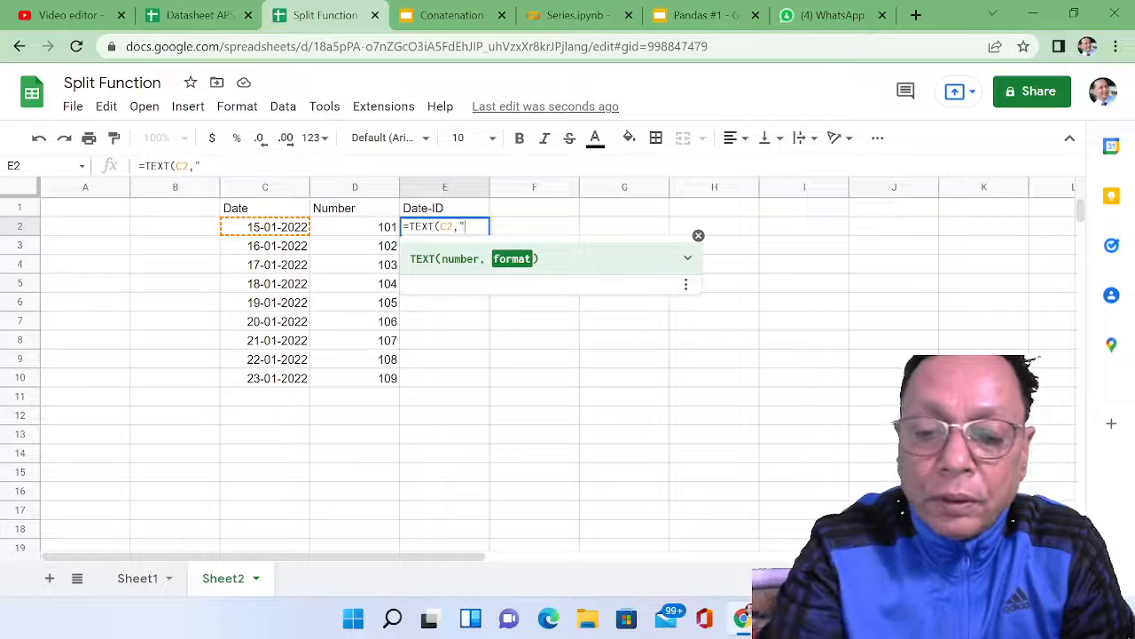
type("dd")
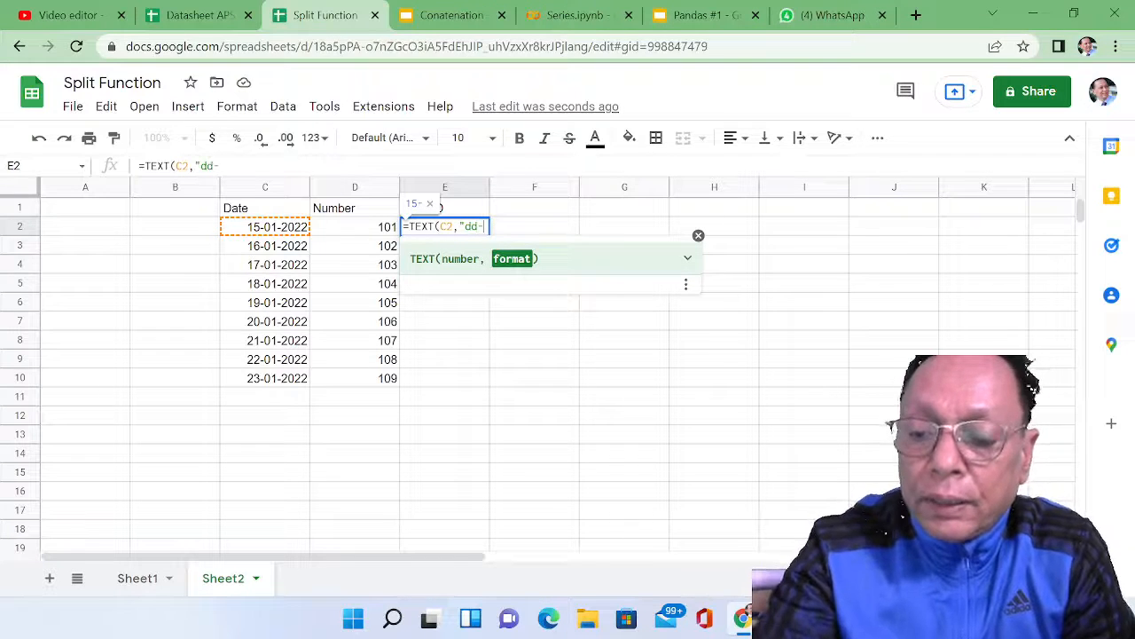
type("-mm-yyyy")
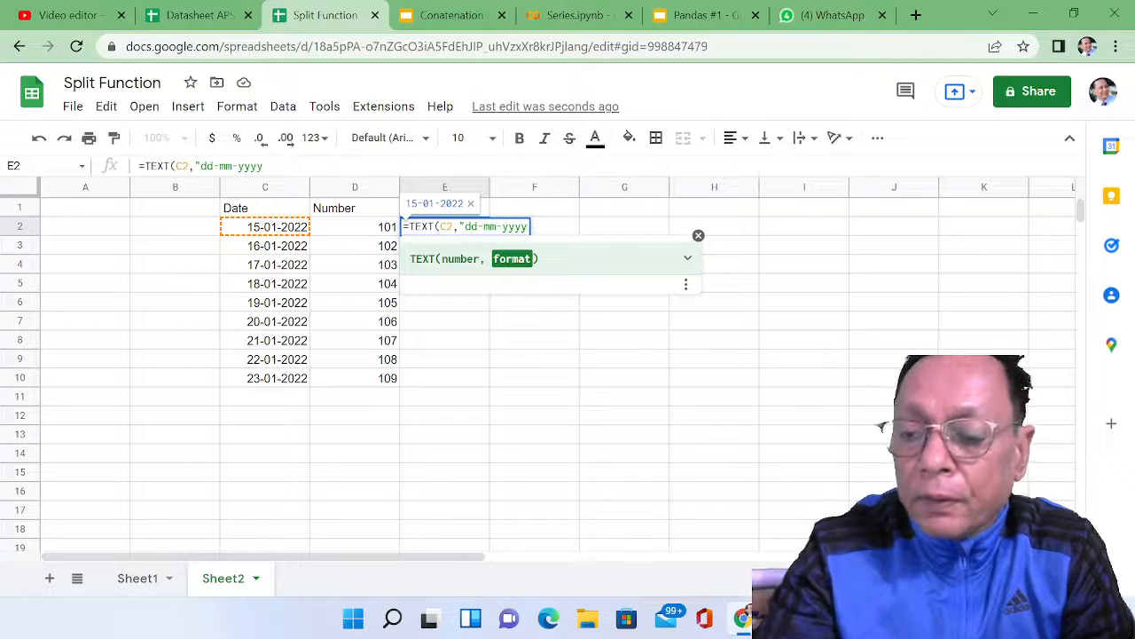
type("\"")
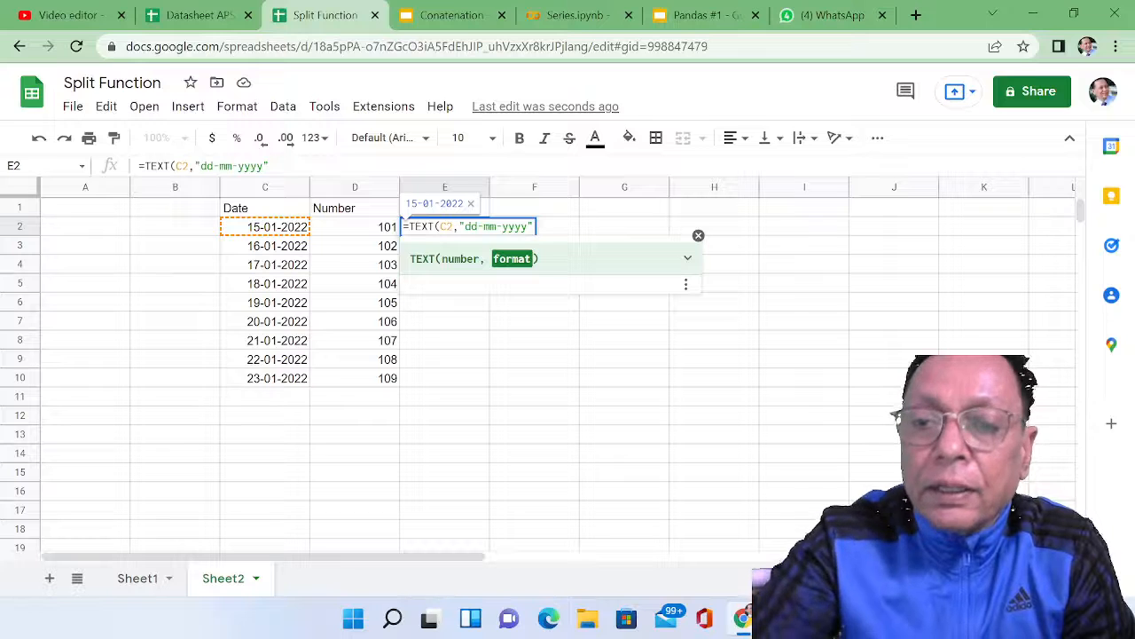
type(")")
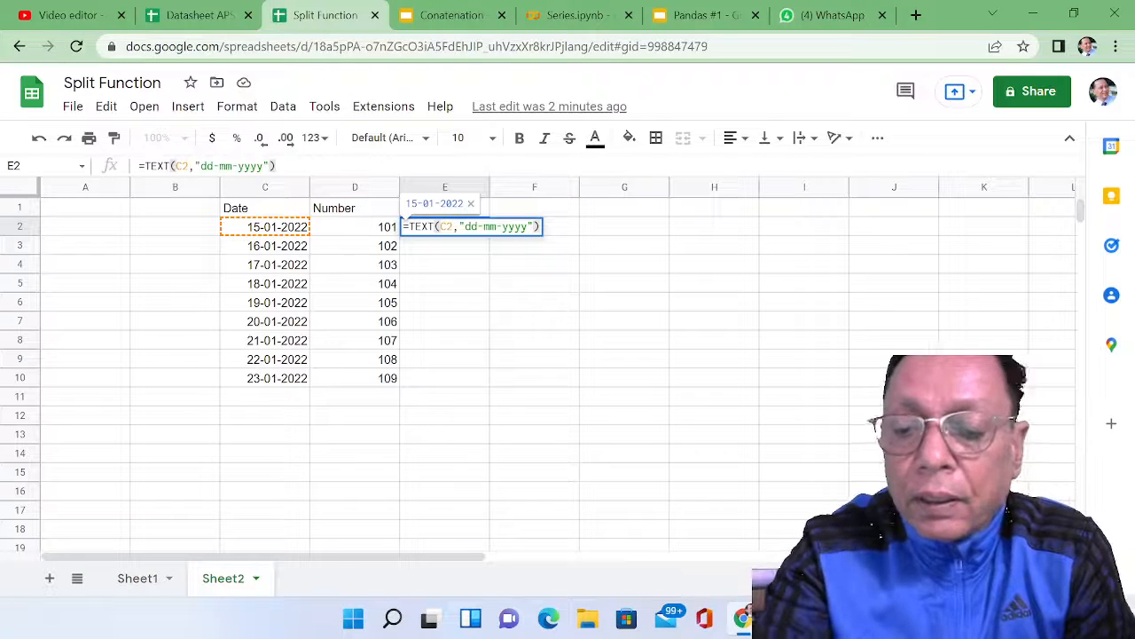
Step: Append &D2 to the TEXT formula in E2 and accept the suggested autofill for the remaining Date-ID cells
type("&")
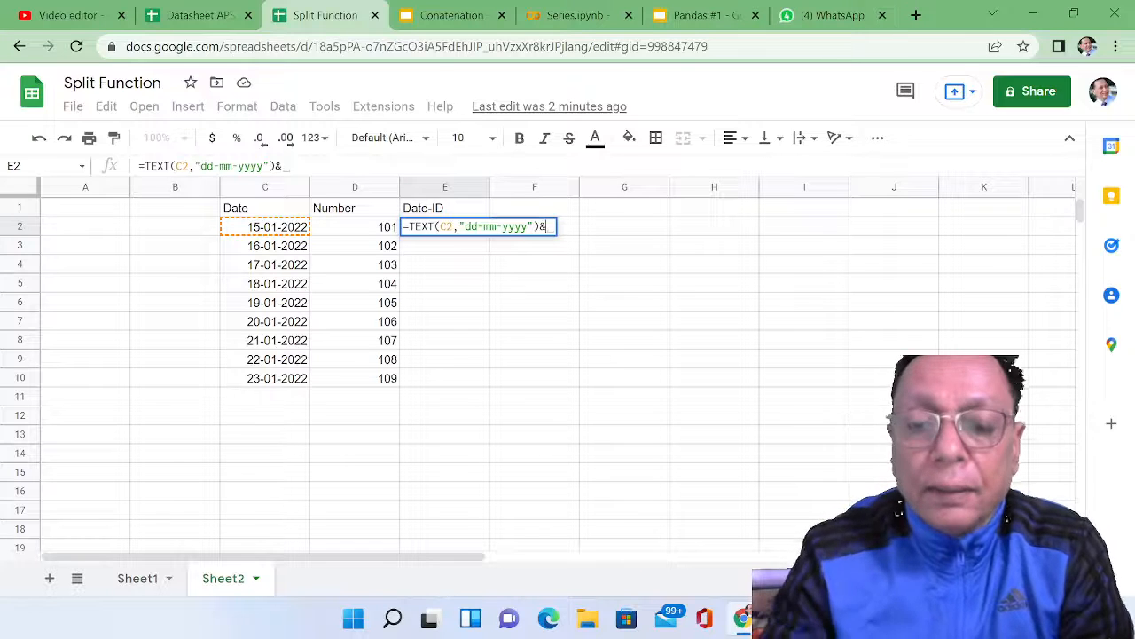
type("D2")
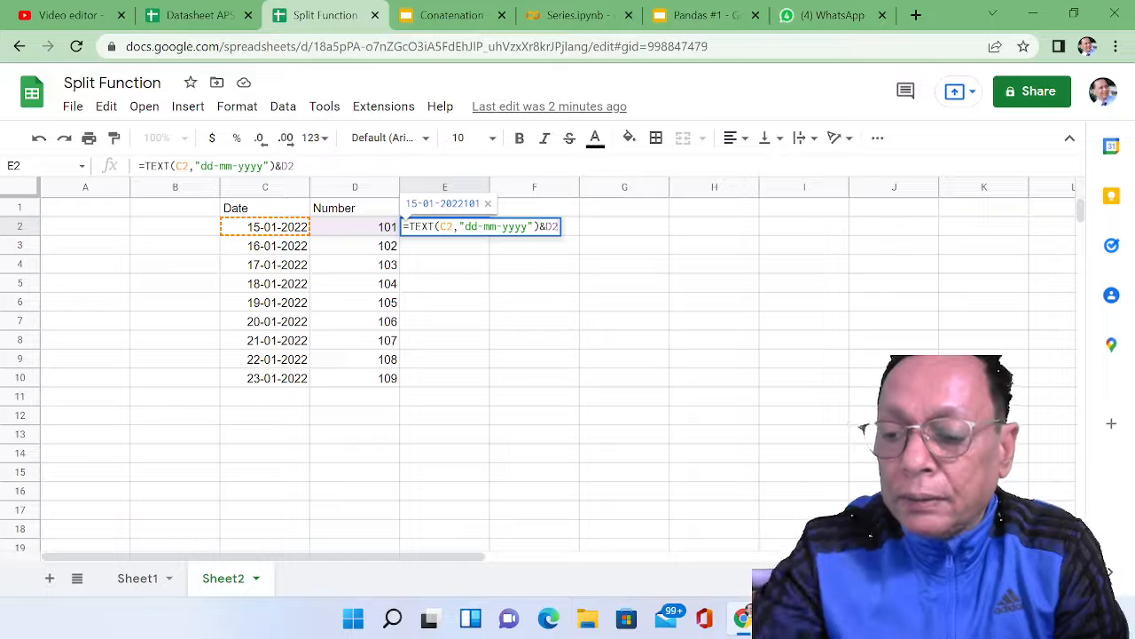
key("Return")
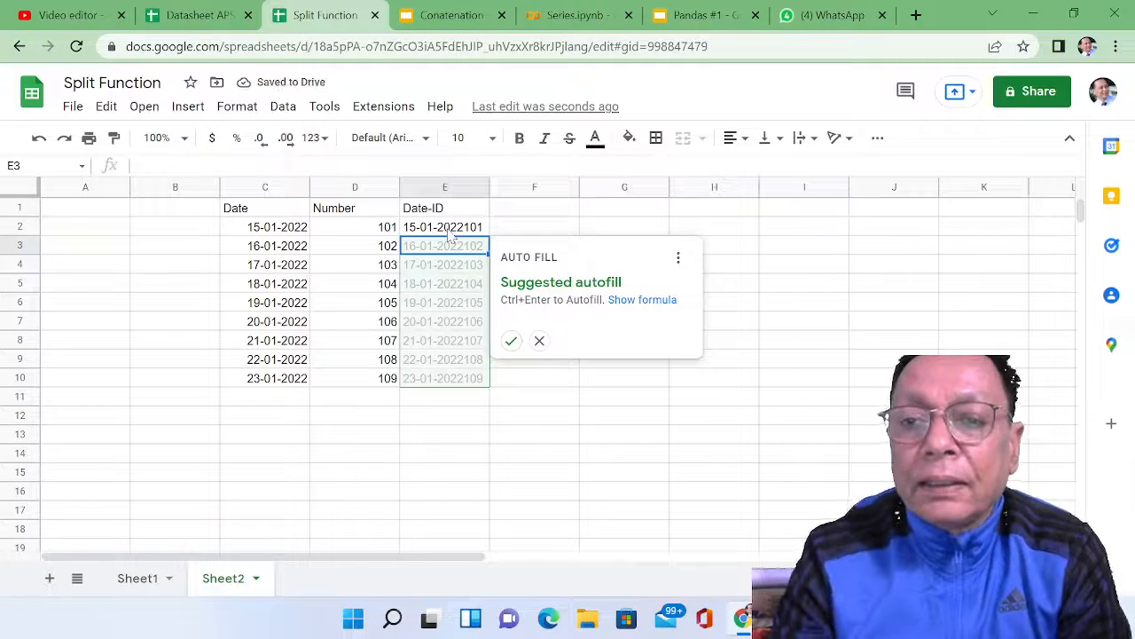
left_click(511, 341)
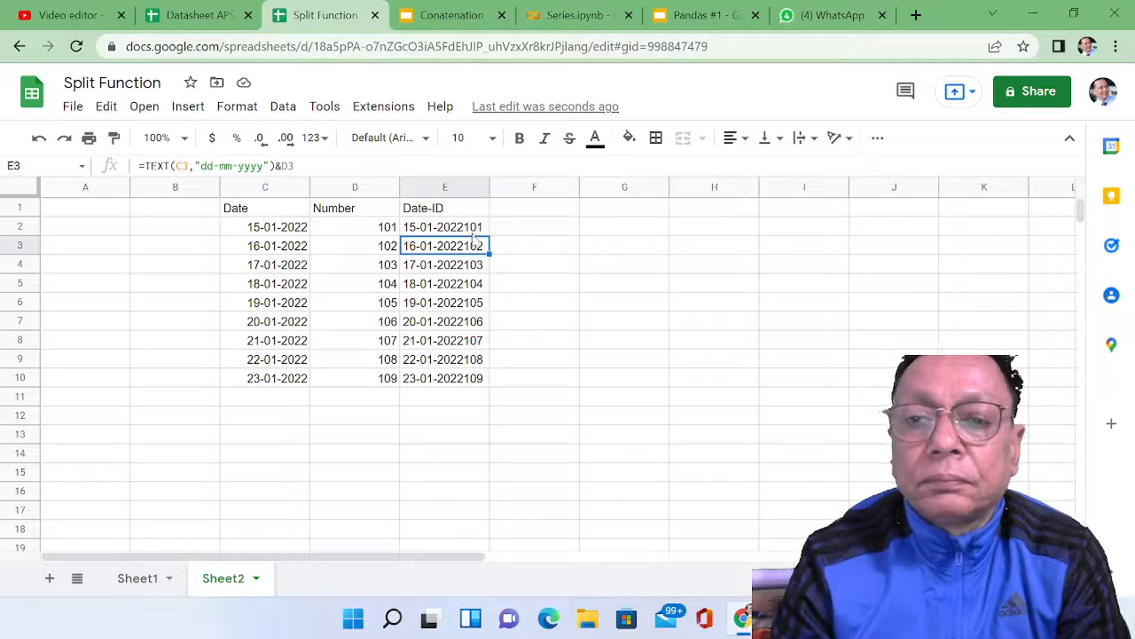
Step: Change the E2 formula to =TEXT(C2,"dd-mm-yyyy")&"-"&D2 and fill it down through E10
left_click(471, 231)
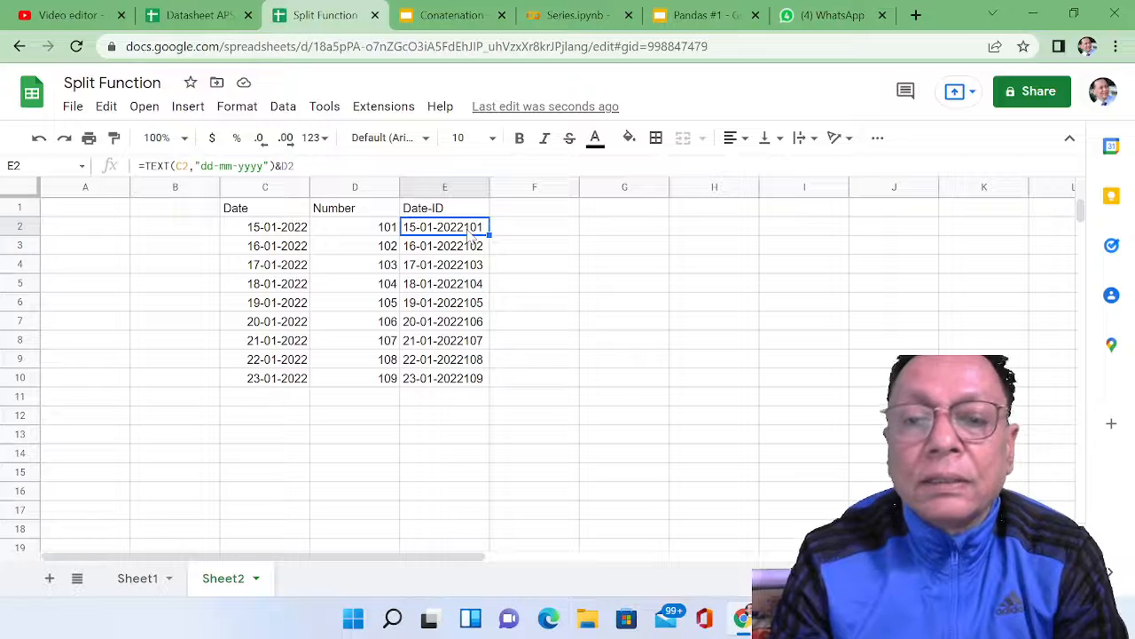
double_click(471, 233)
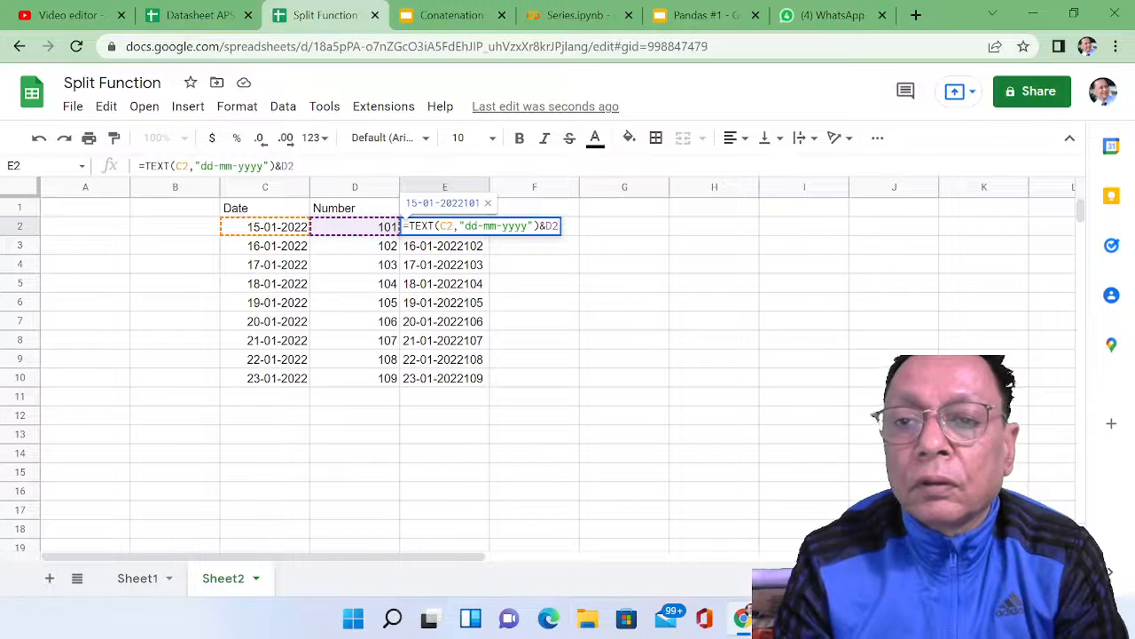
left_click(546, 226)
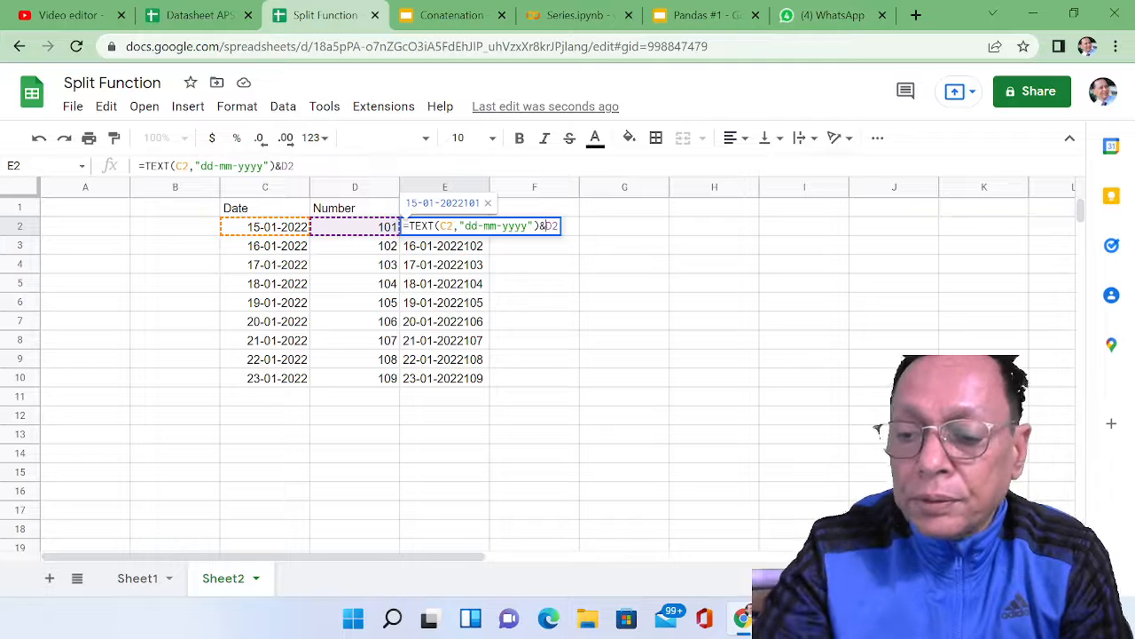
type("\"")
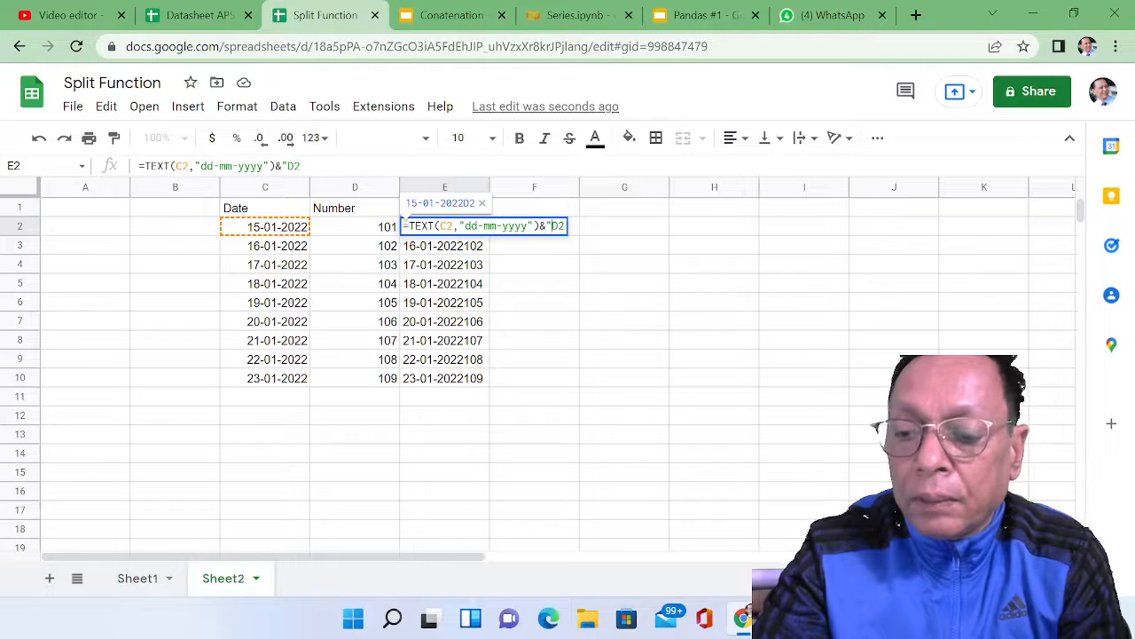
type("-\"")
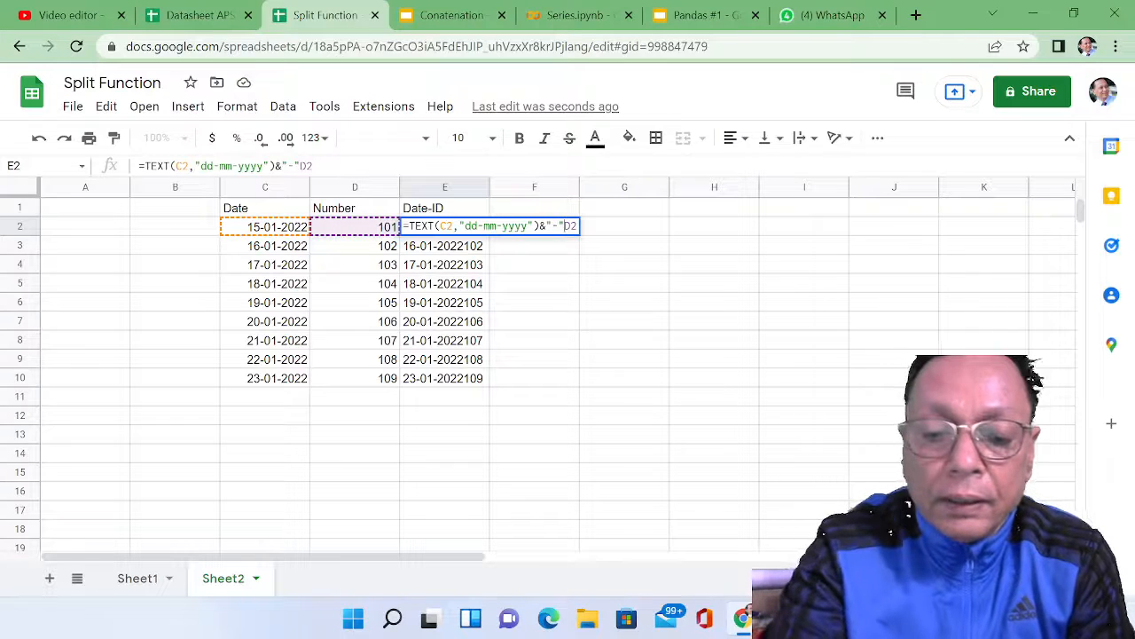
type("&")
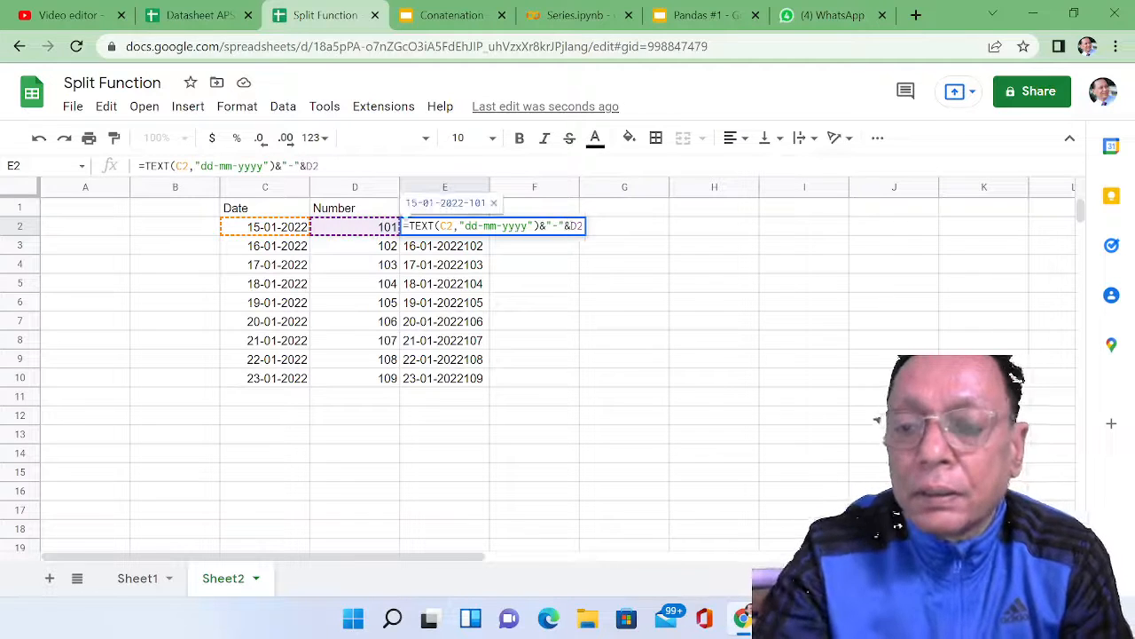
key("Return")
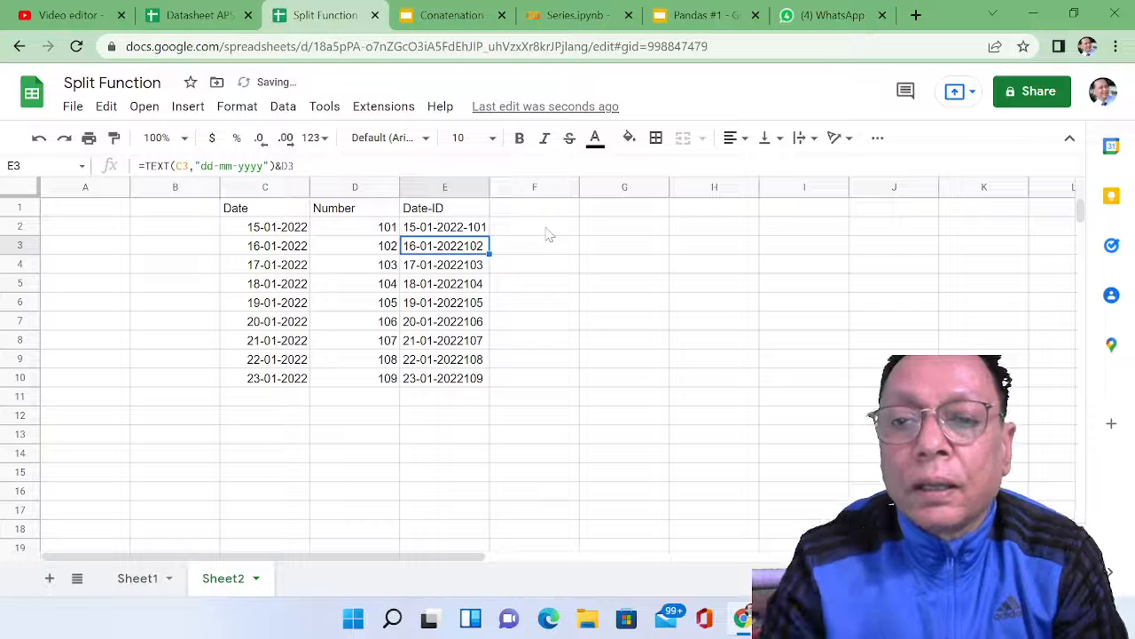
left_click(479, 231)
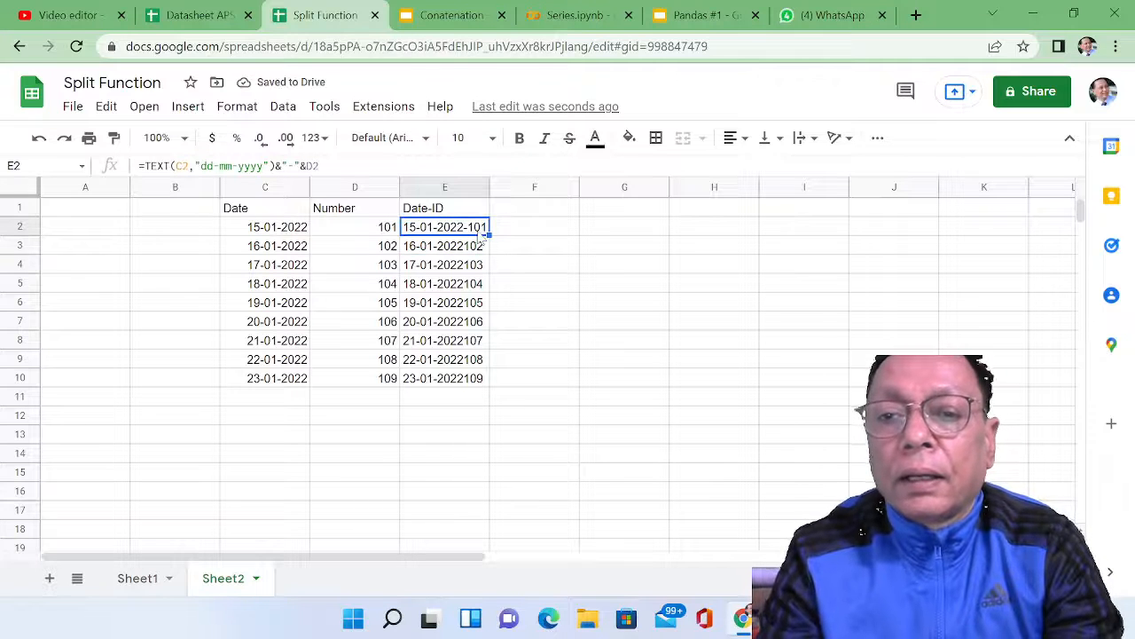
left_click_drag(489, 234, 491, 379)
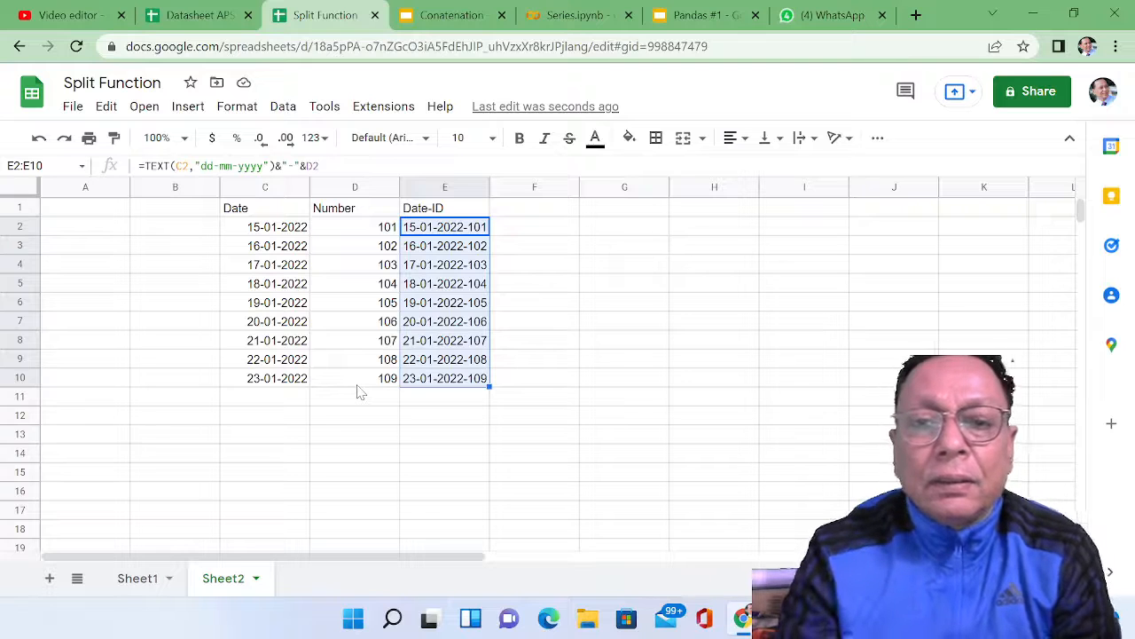
Step: Find and replace every "-" with "#" in the Date cells C2:C10
left_click(259, 233)
left_click_drag(259, 233, 274, 388)
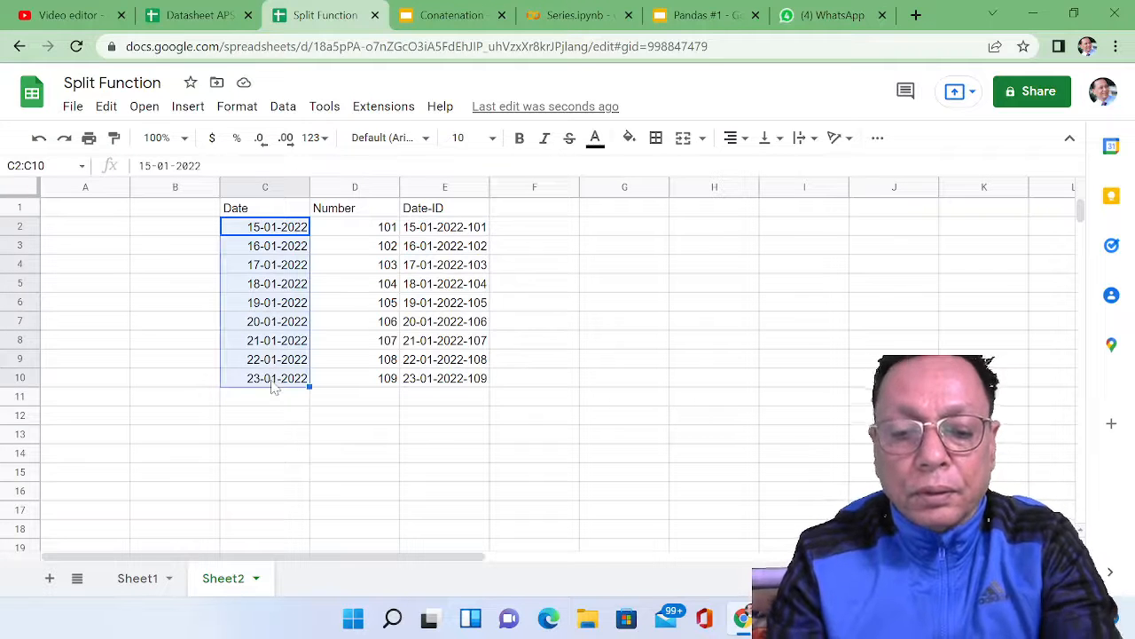
key("ctrl+h")
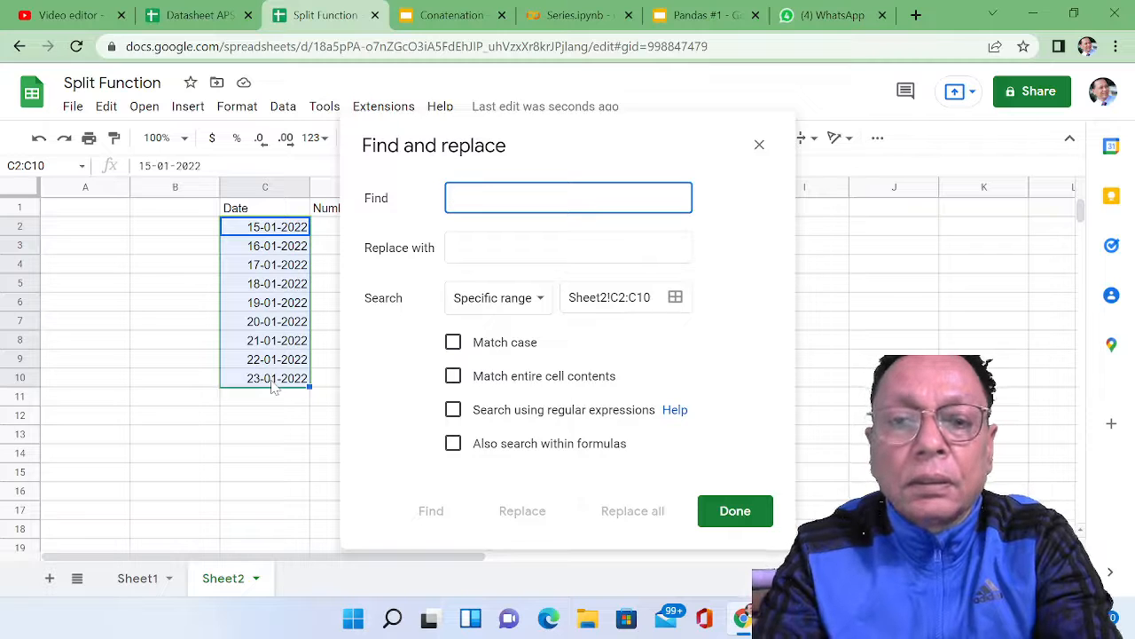
type("-")
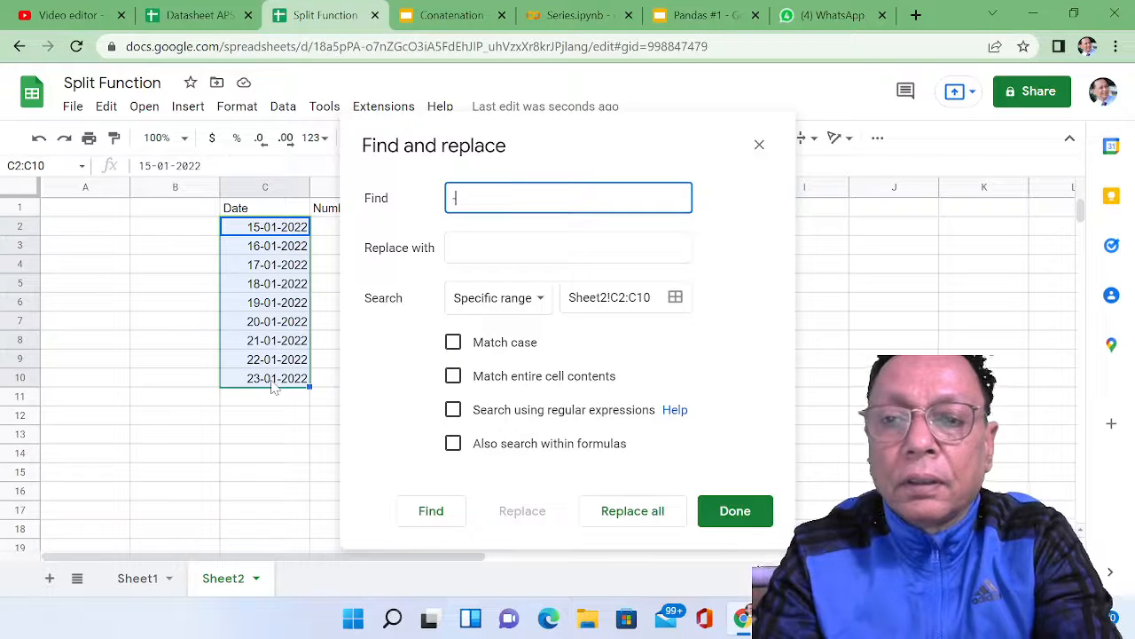
key("Tab")
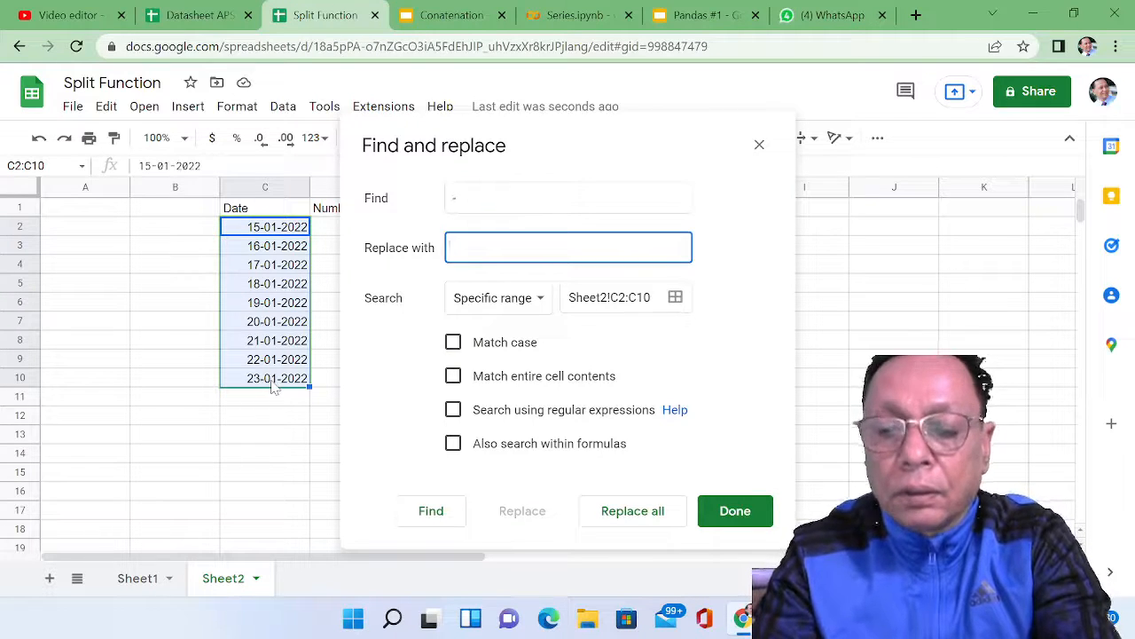
type("#")
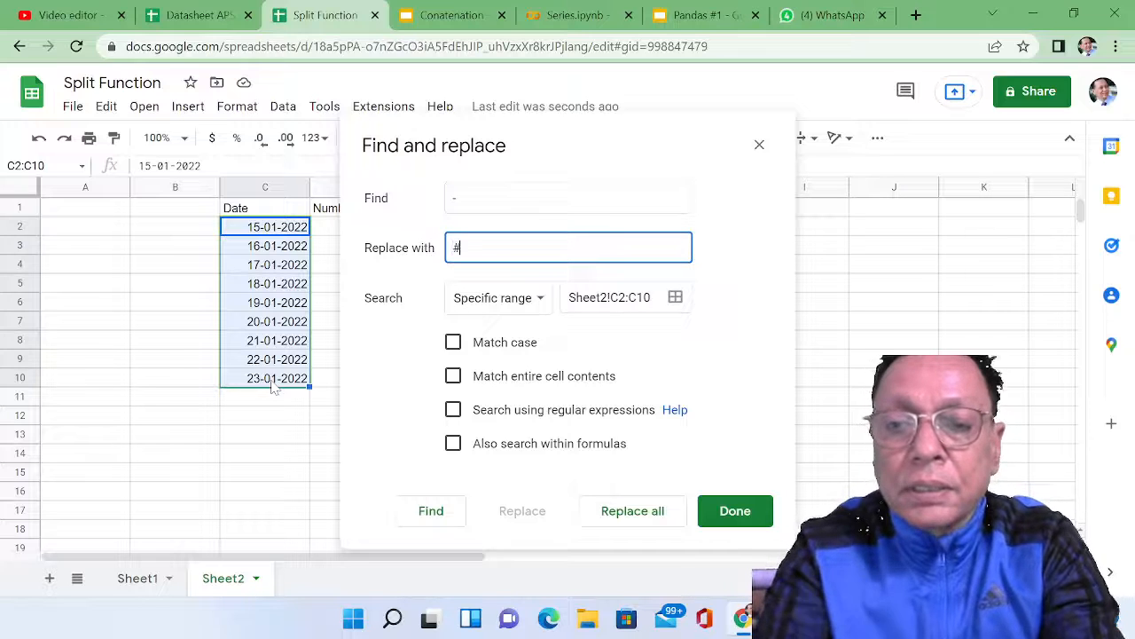
left_click(608, 514)
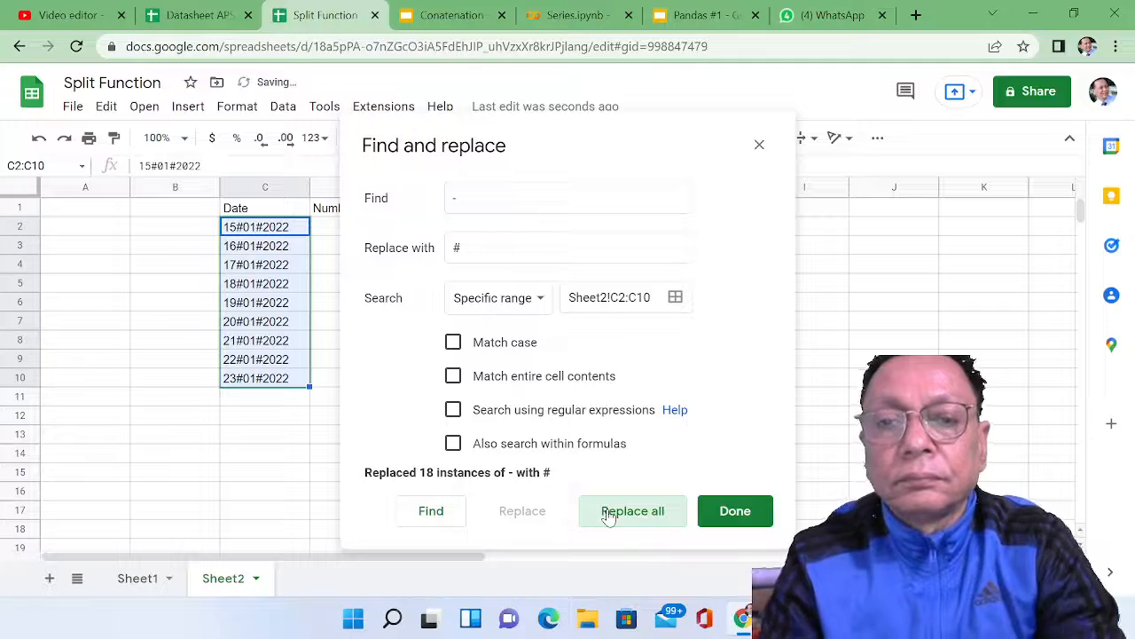
left_click(716, 514)
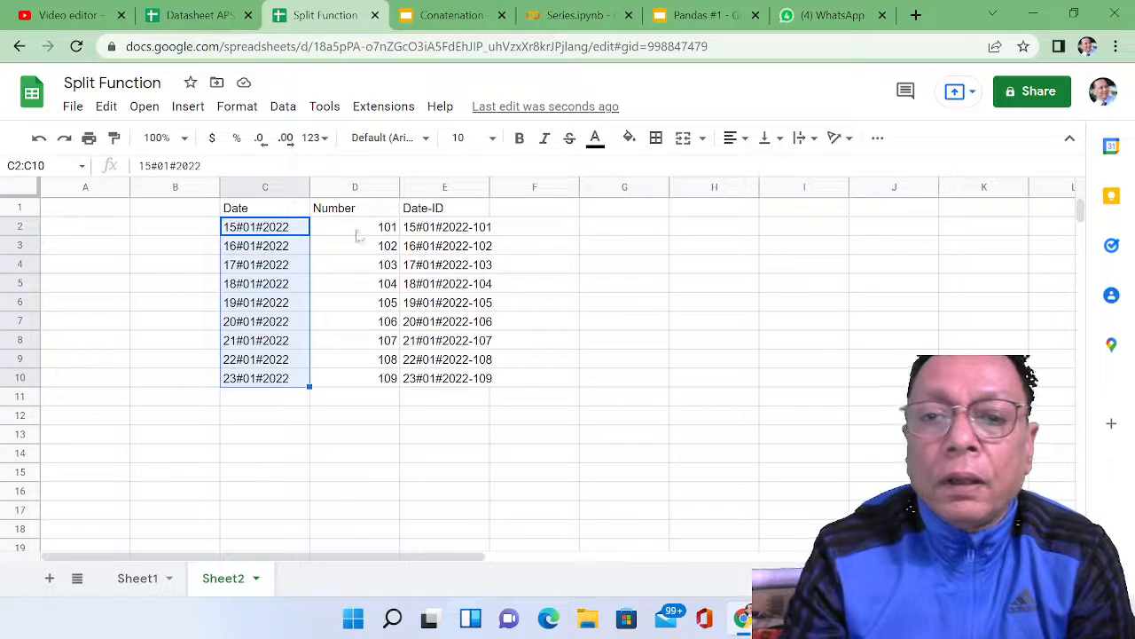
Step: Enter the formula ="'"&C2 in F2 to join an apostrophe in front of the date text
left_click(519, 231)
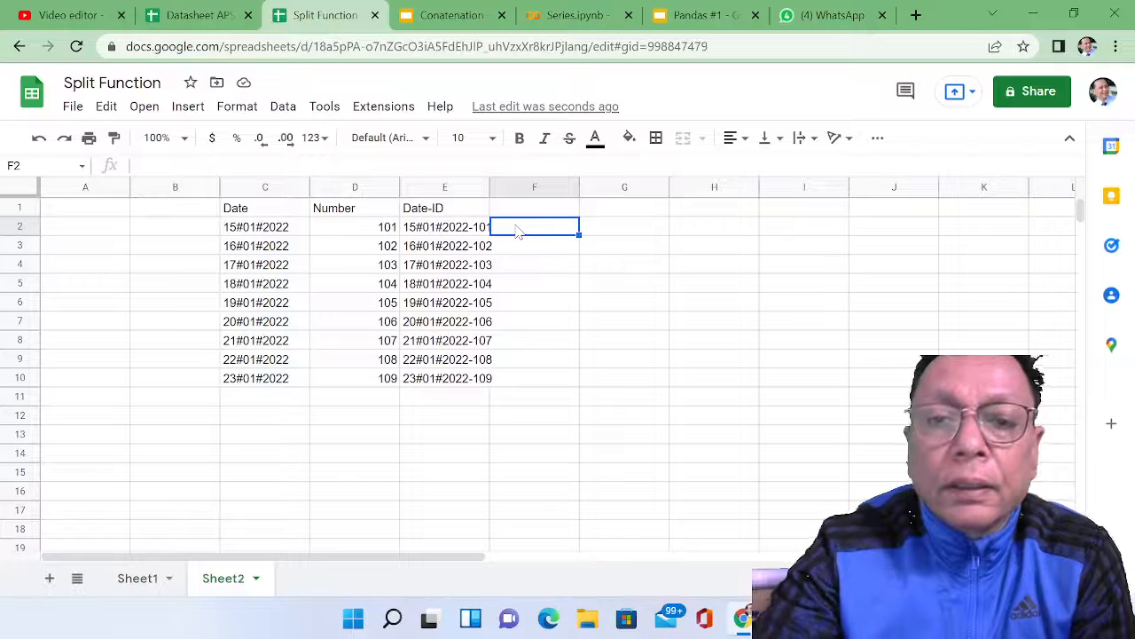
type("=")
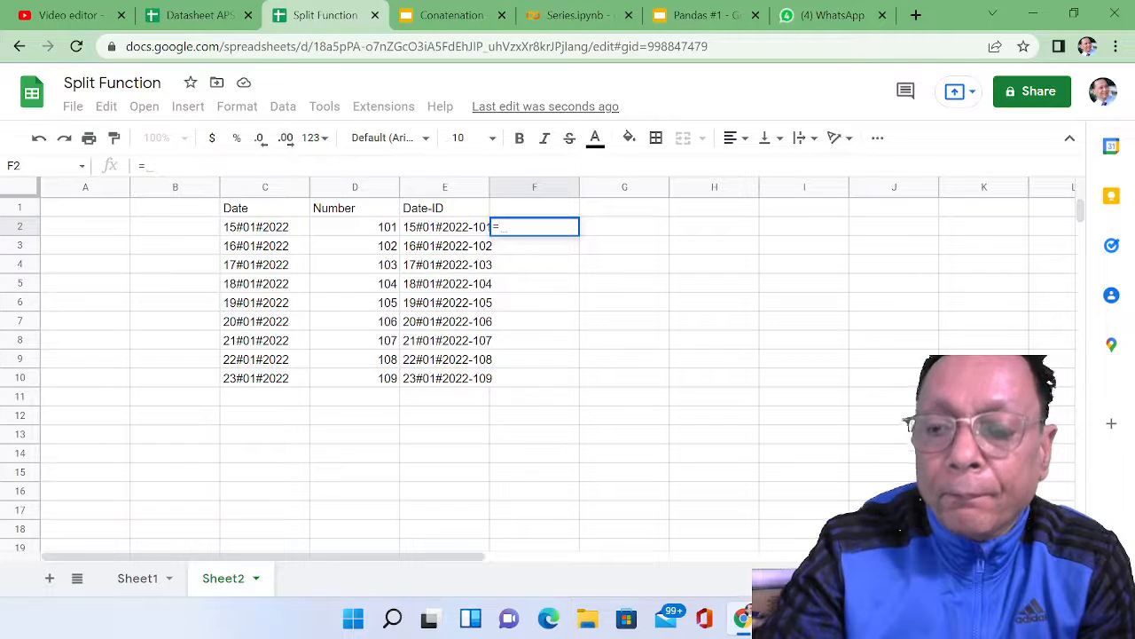
type("\"")
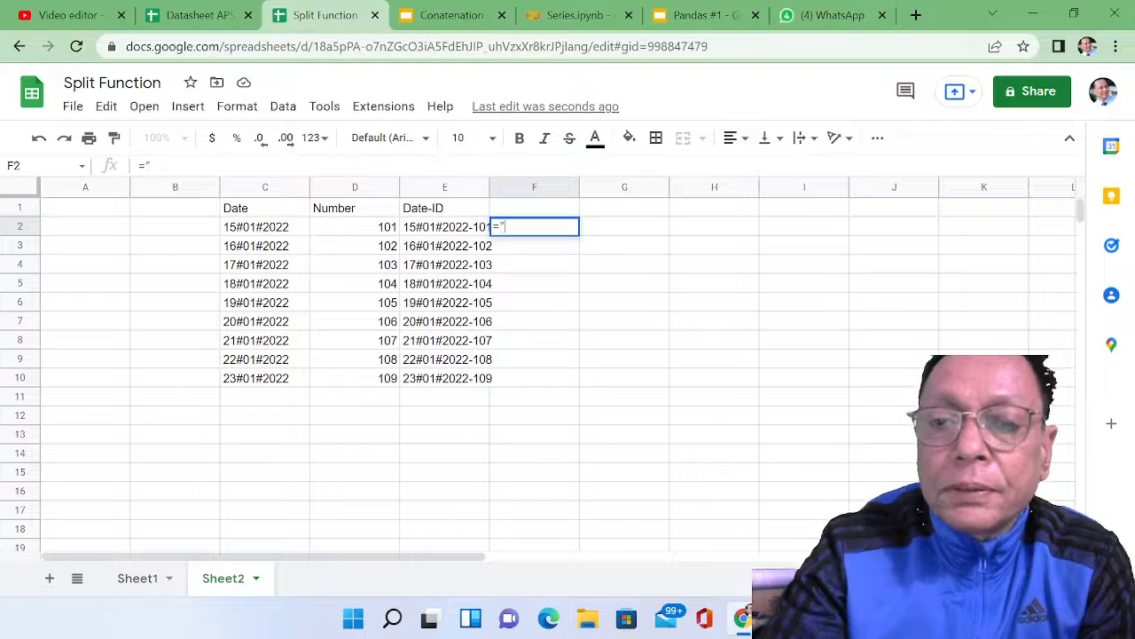
type("'")
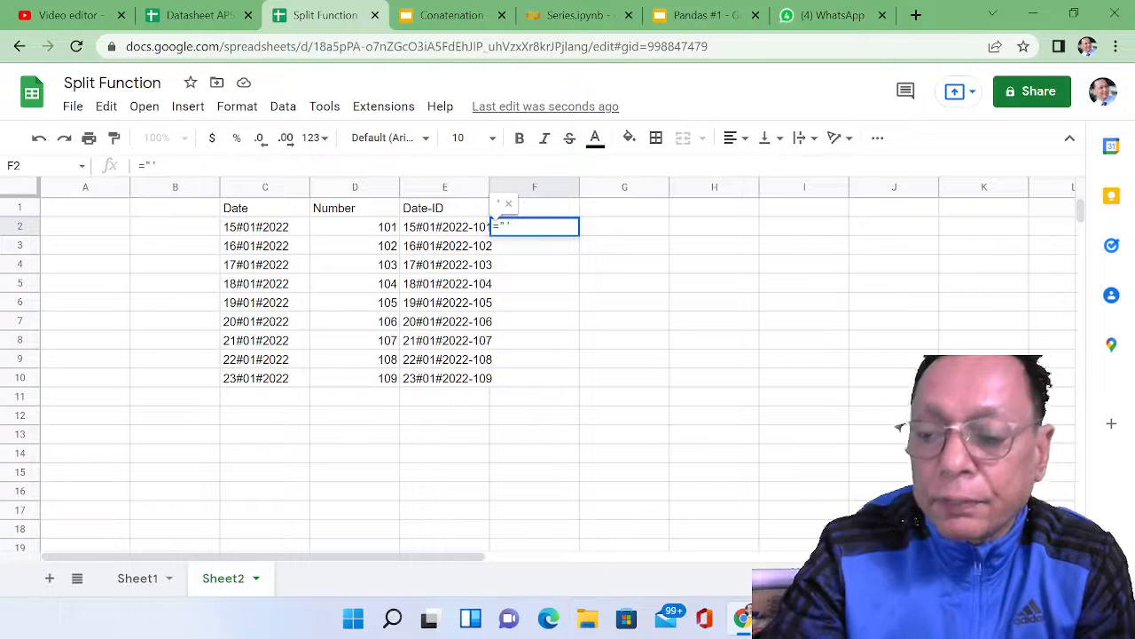
type("\"")
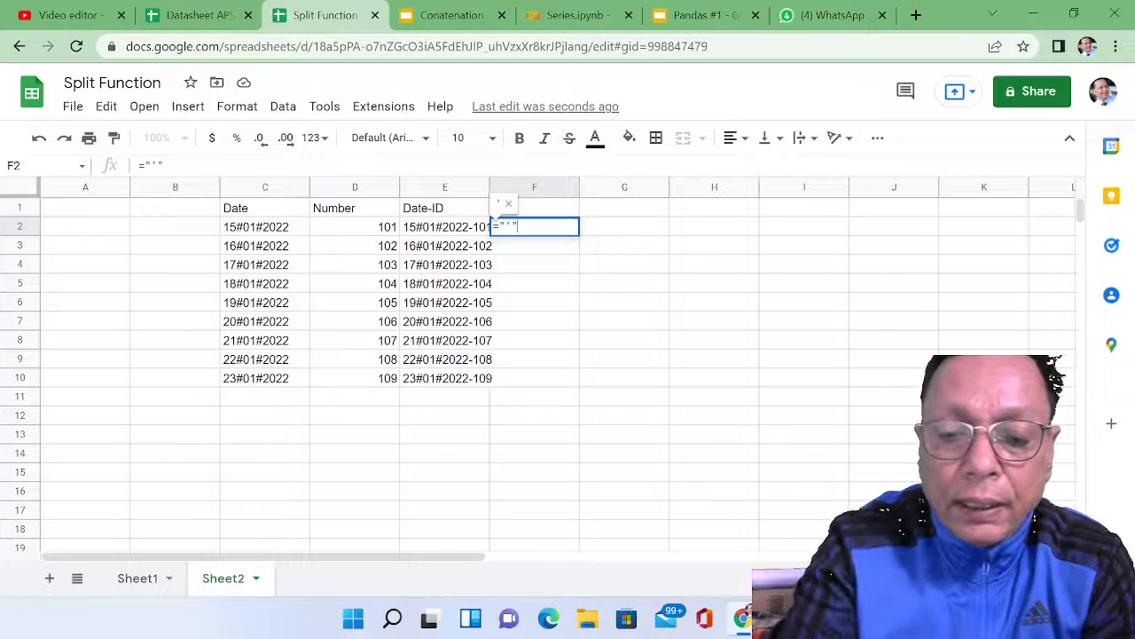
type("&")
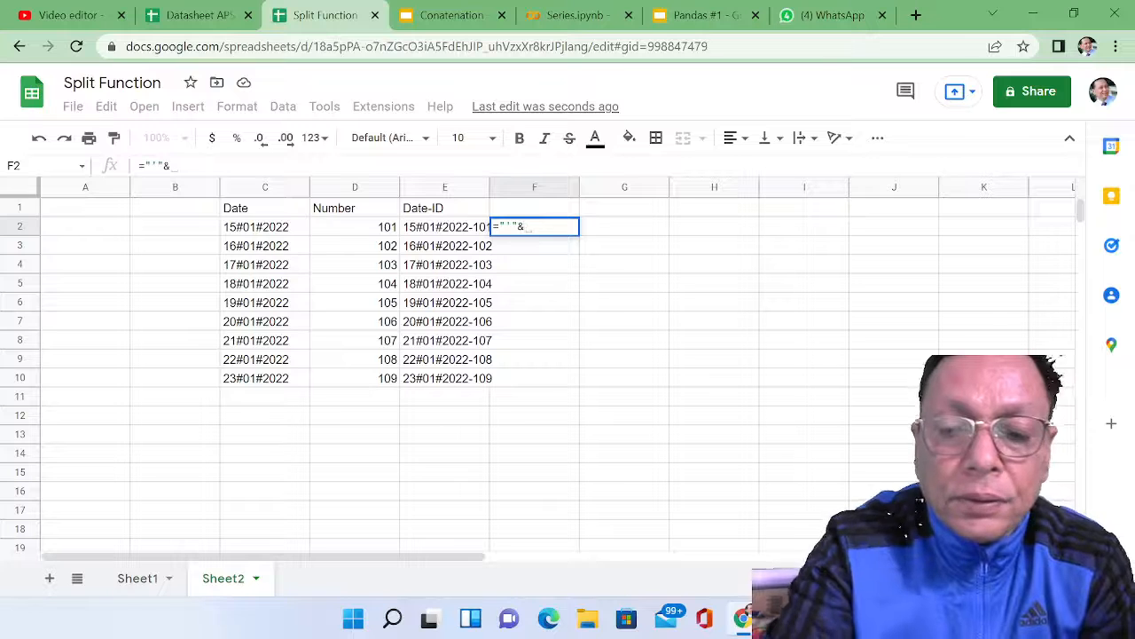
type("@")
key("BackSpace")
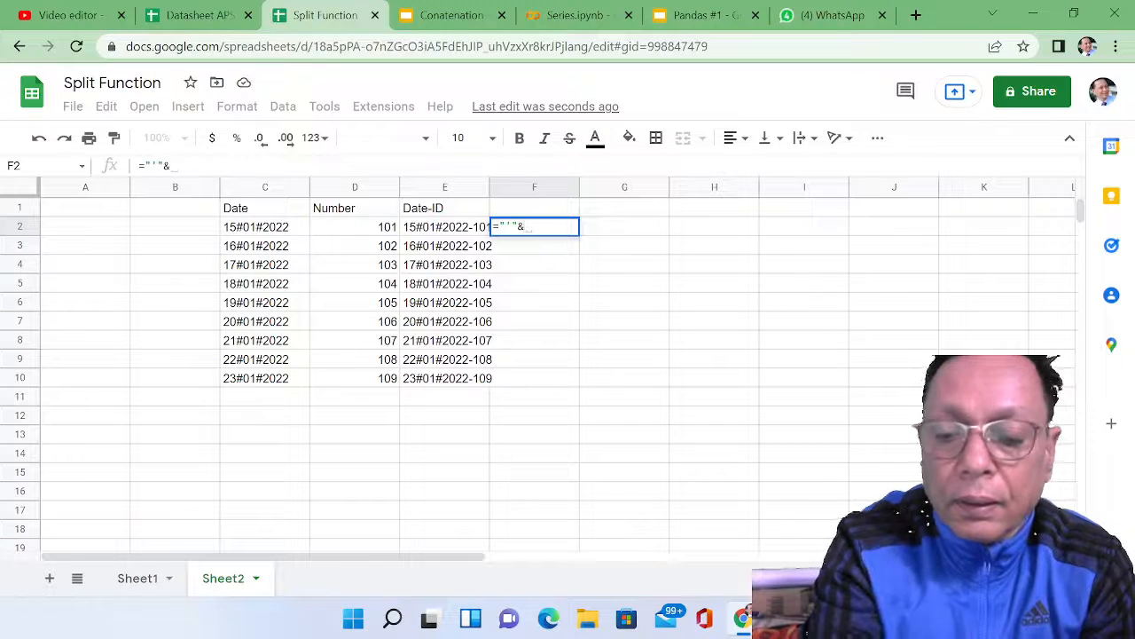
type("C")
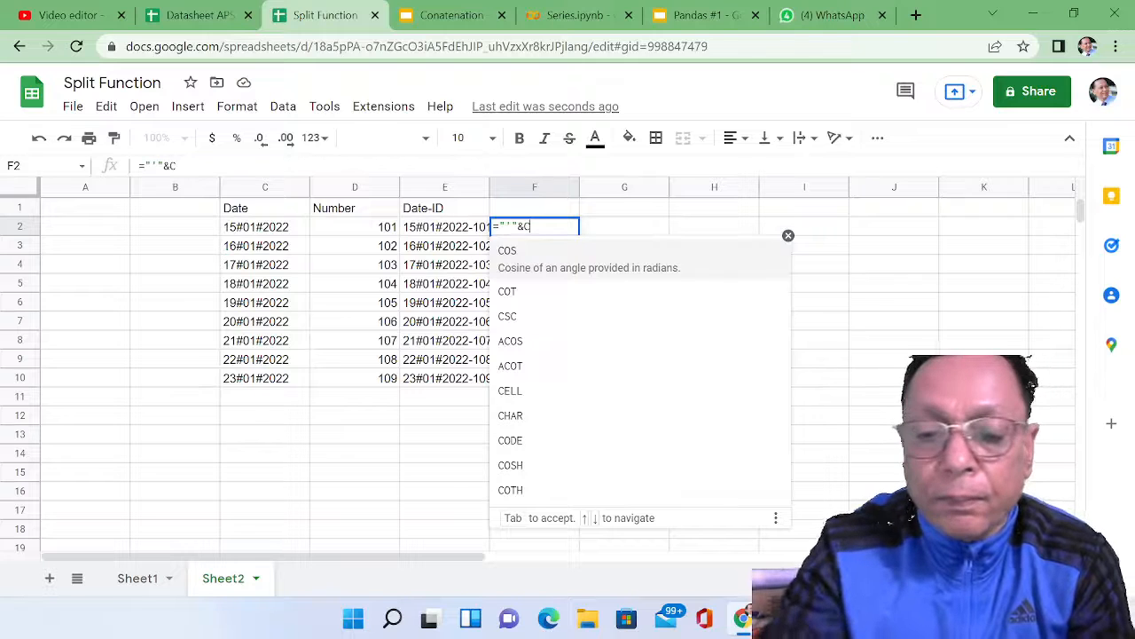
type("2")
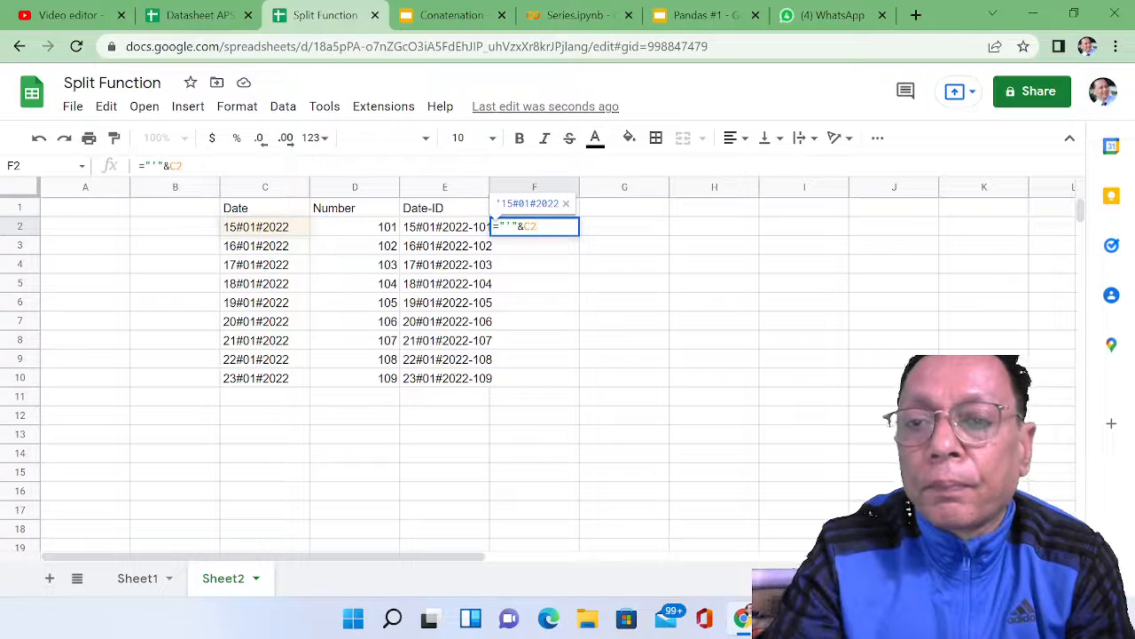
key("Return")
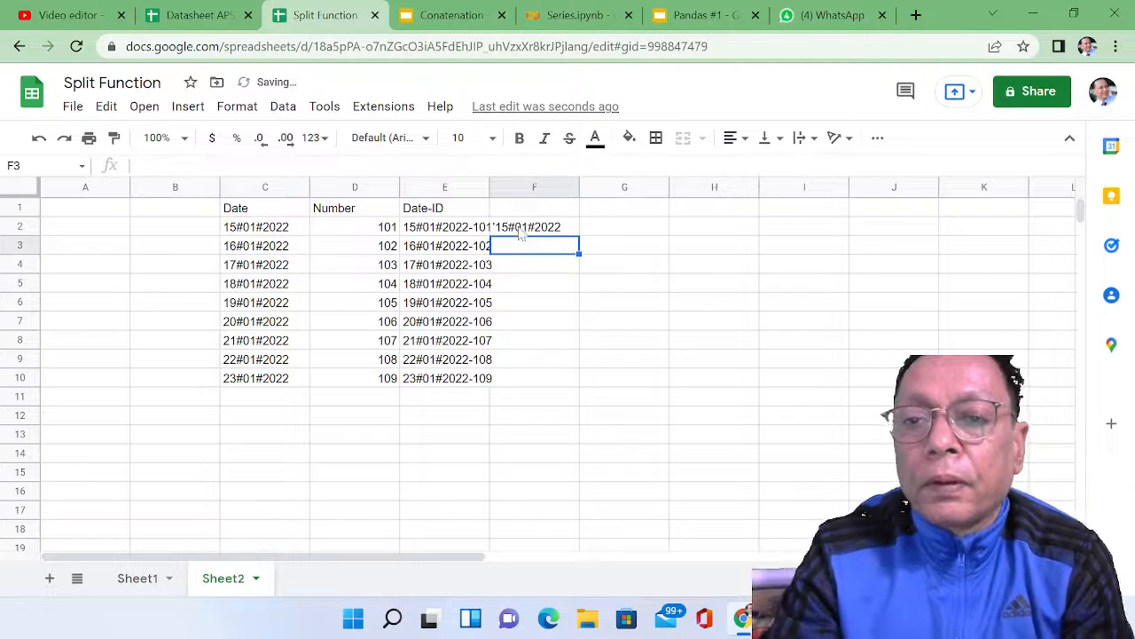
Step: Copy the apostrophe formula from F2 down through F10
left_click(520, 231)
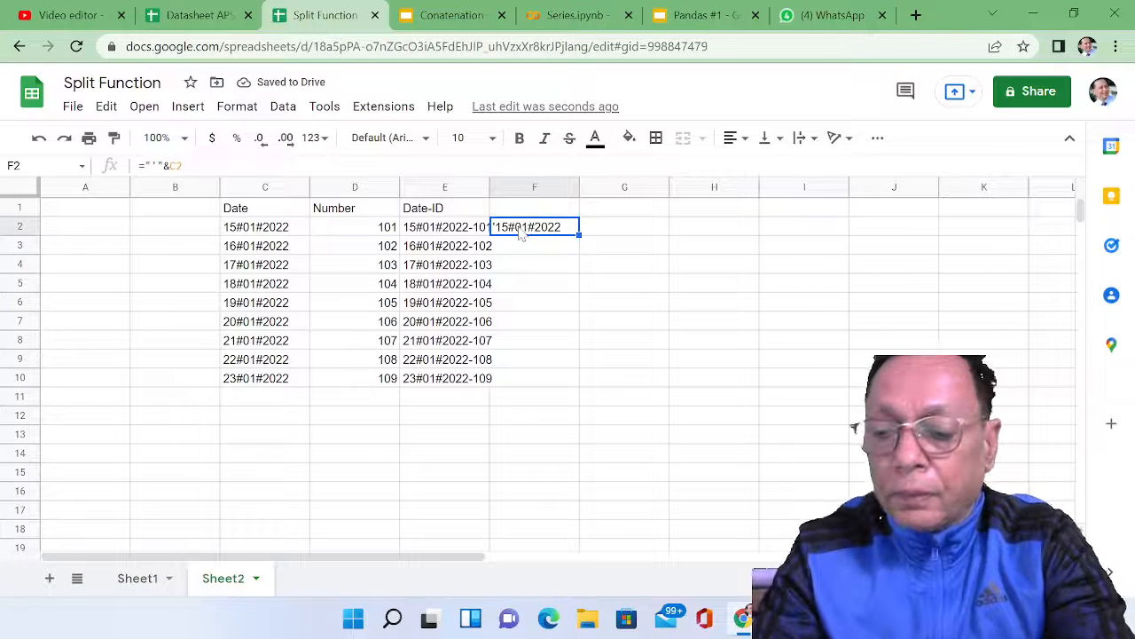
key("ctrl+c")
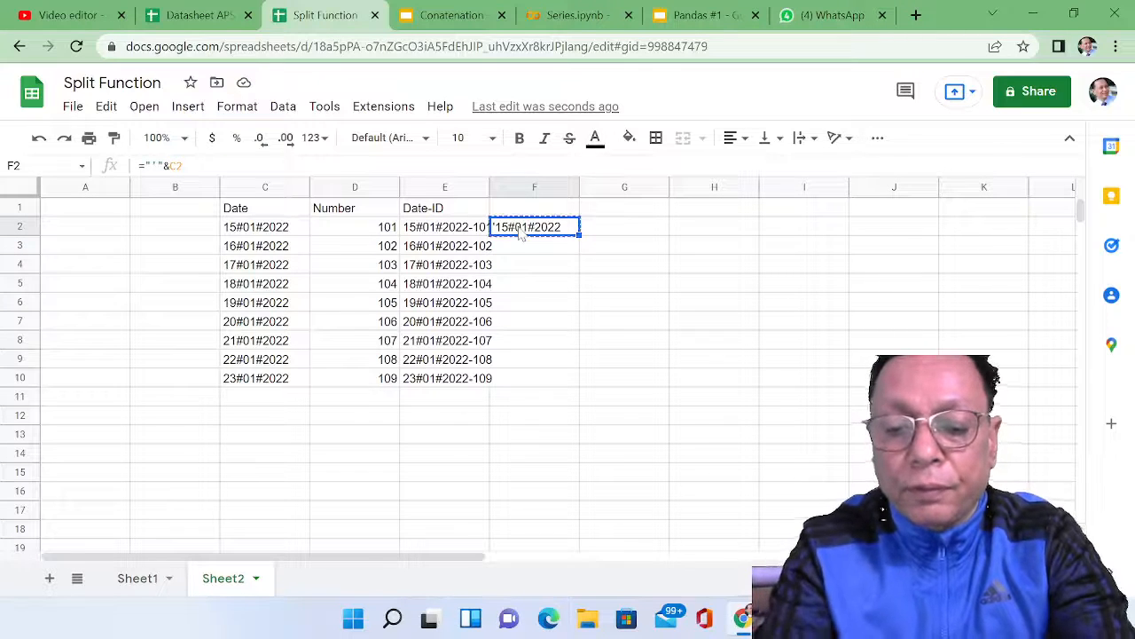
key("shift+Down")
key("shift+Down")
key("shift+Down")
key("shift+Down")
key("shift+Down")
key("shift+Down")
key("shift+Down")
key("shift+Down")
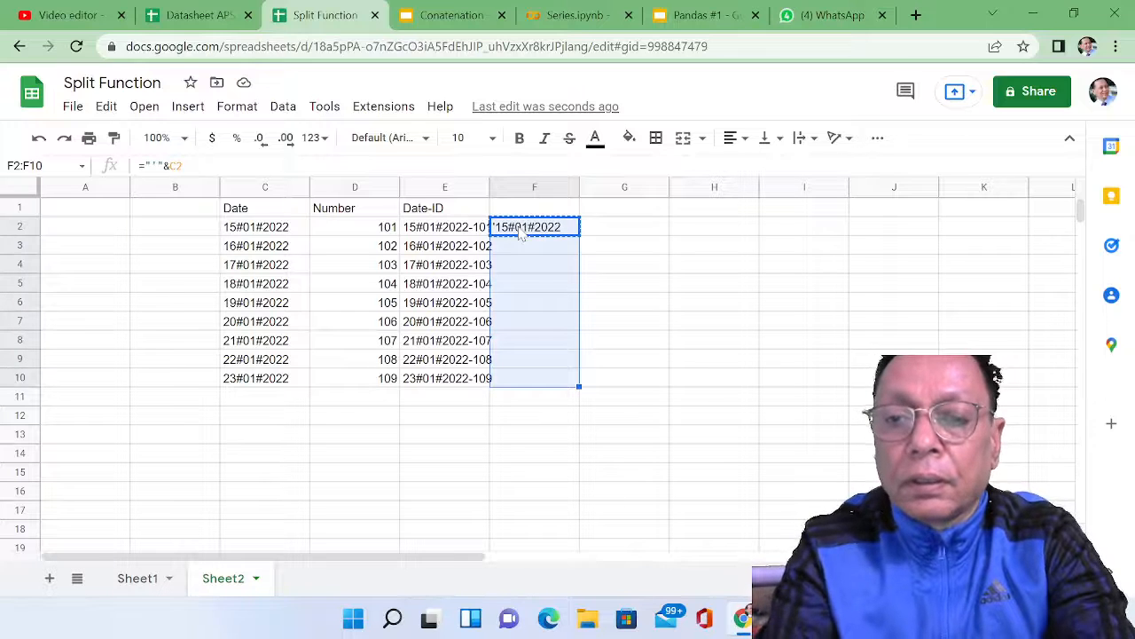
key("ctrl+v")
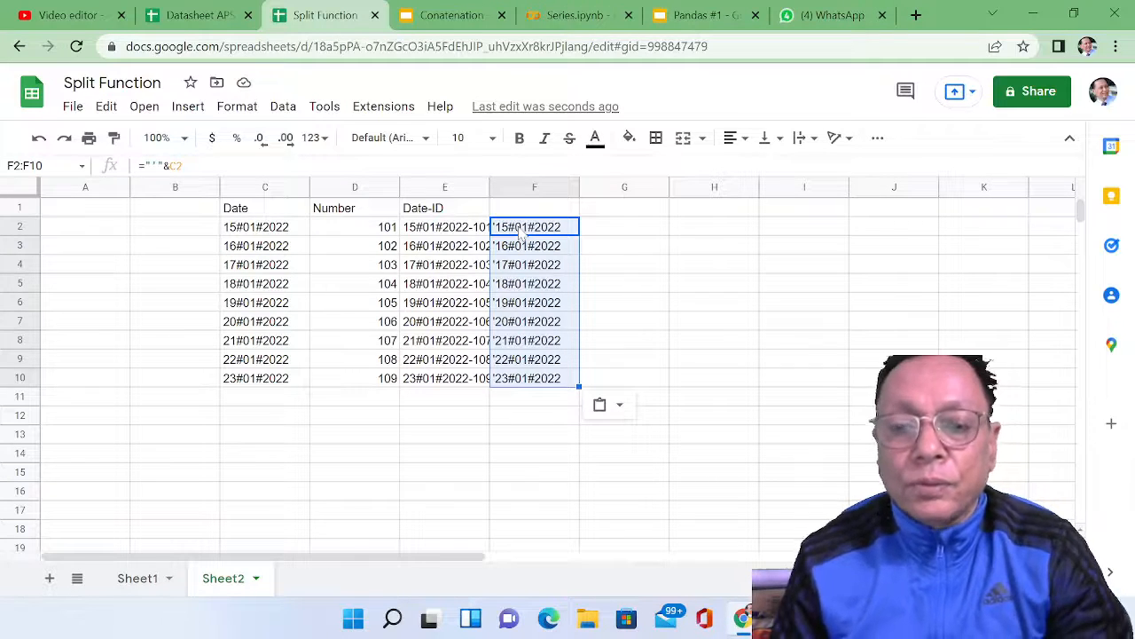
Step: Try to find and replace every "#" with "-" in the range F2:F10
key("ctrl+h")
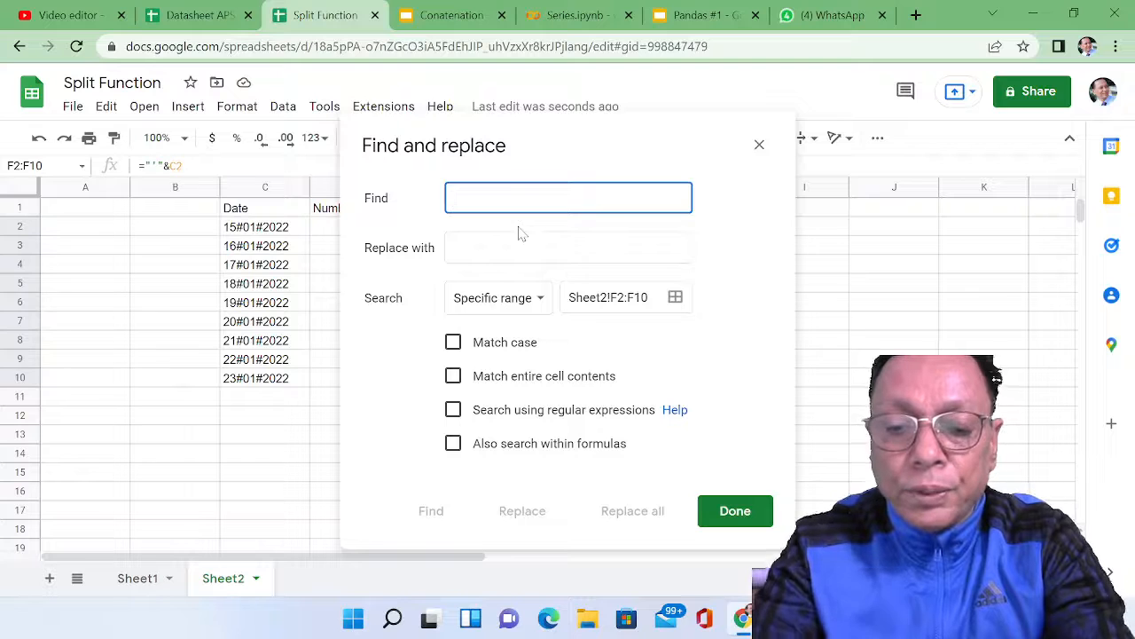
type("#")
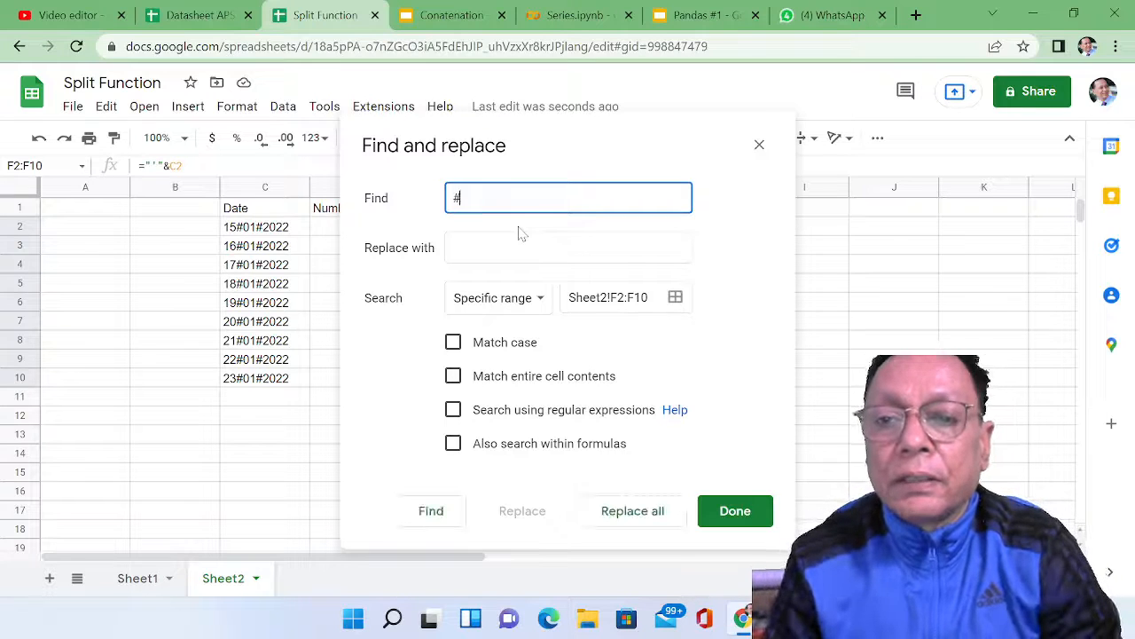
left_click(523, 237)
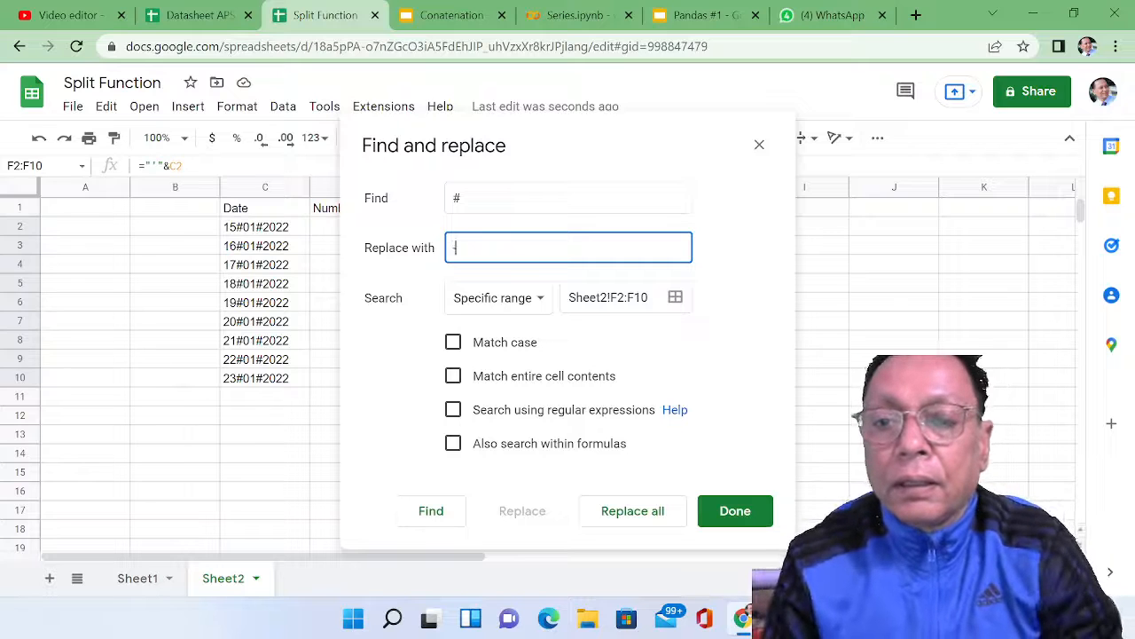
type("-")
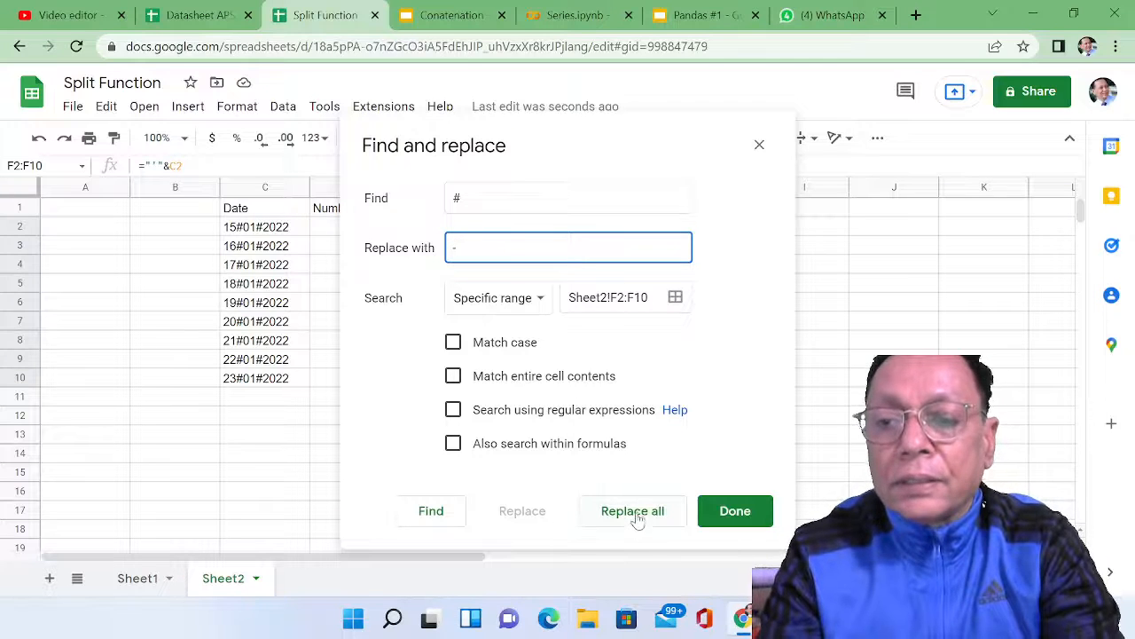
left_click(635, 514)
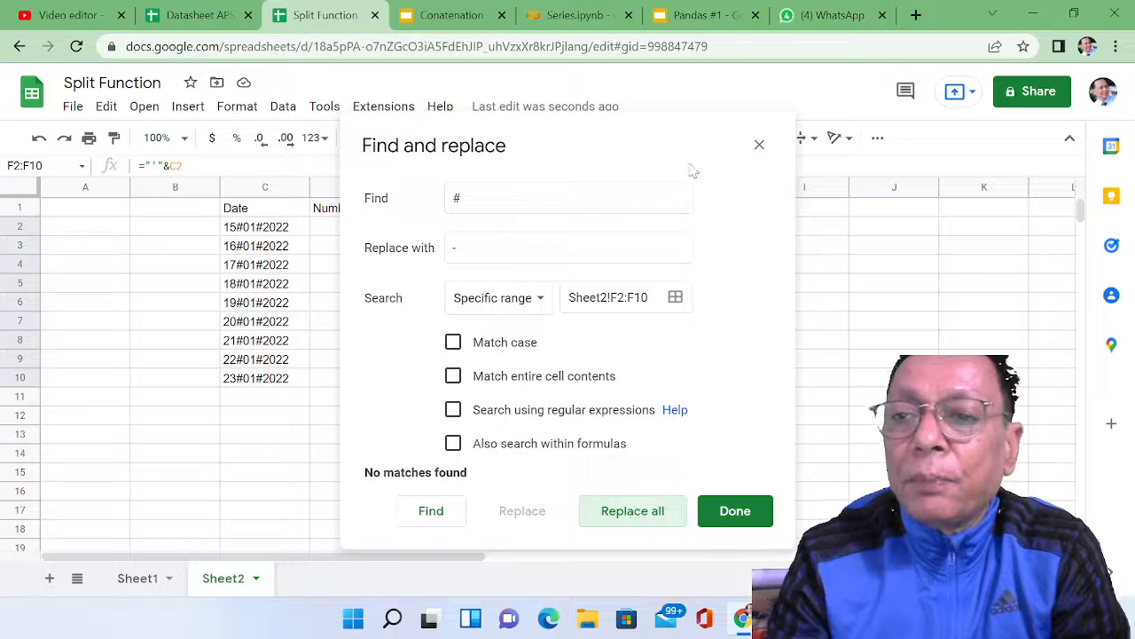
left_click(760, 145)
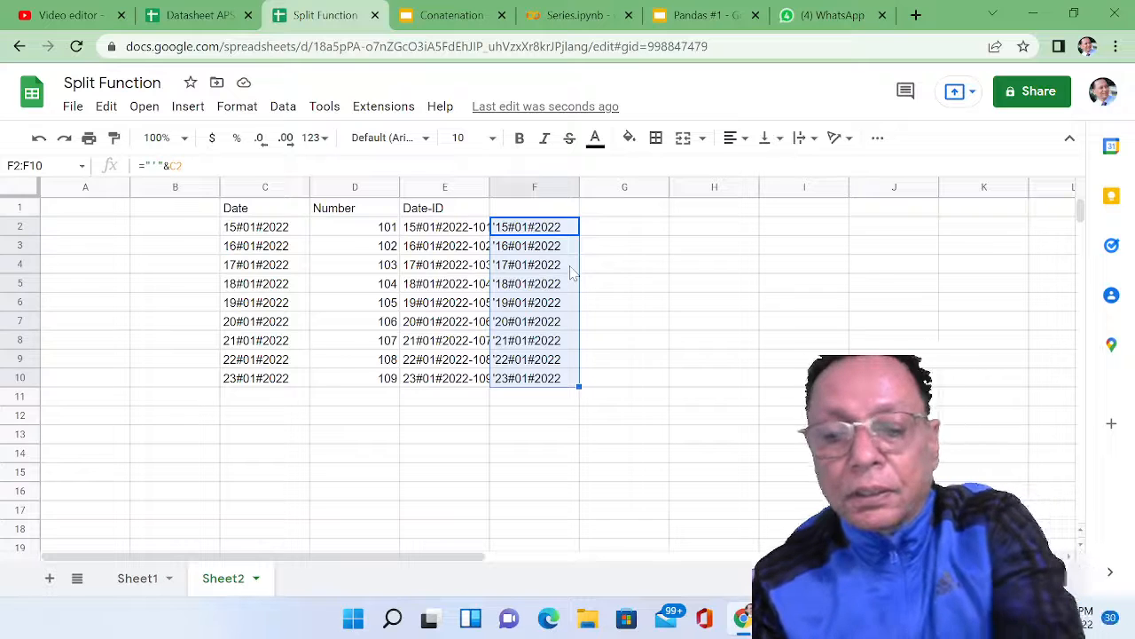
Step: Convert the formulas in F2:F10 to plain values in place and check the contents of the cells from F3 to F6
key("ctrl+c")
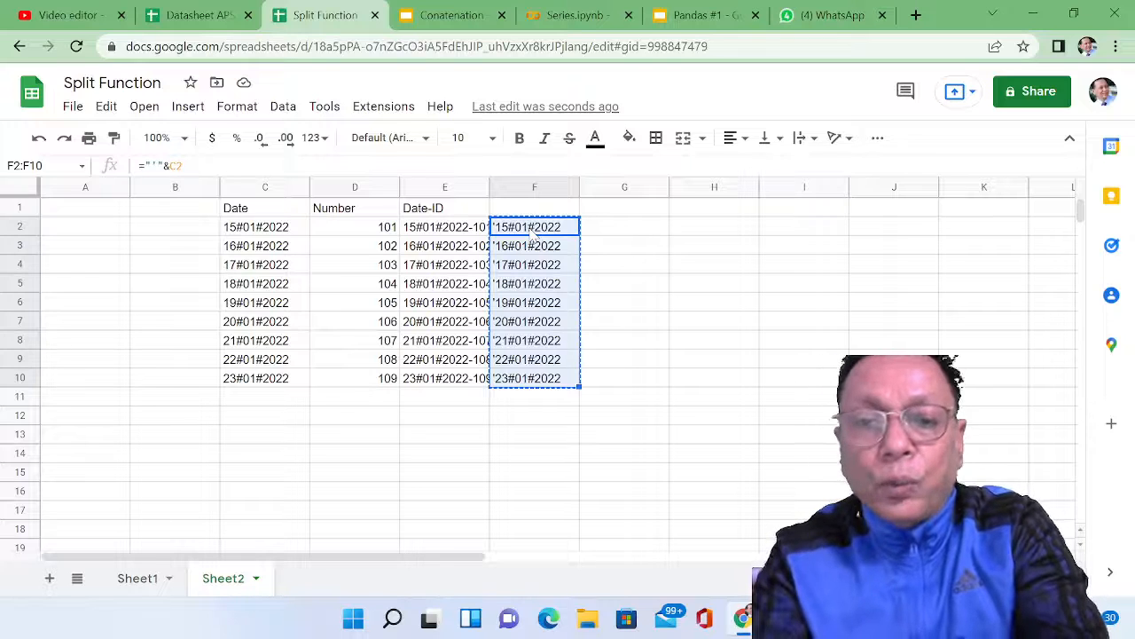
key("ctrl+shift+v")
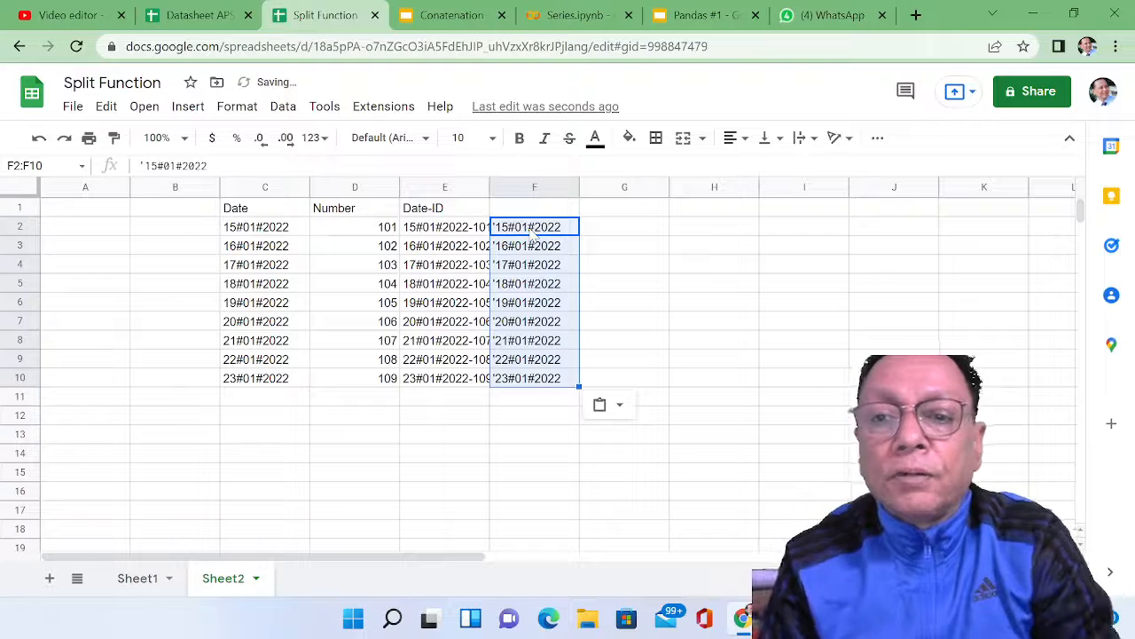
left_click(526, 251)
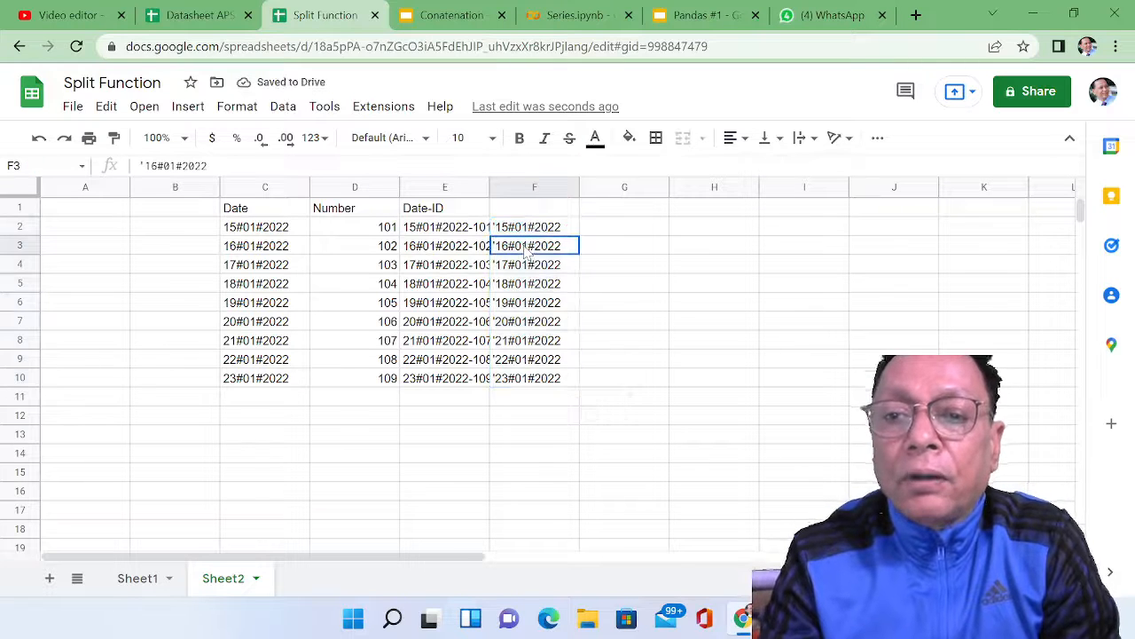
key("Down")
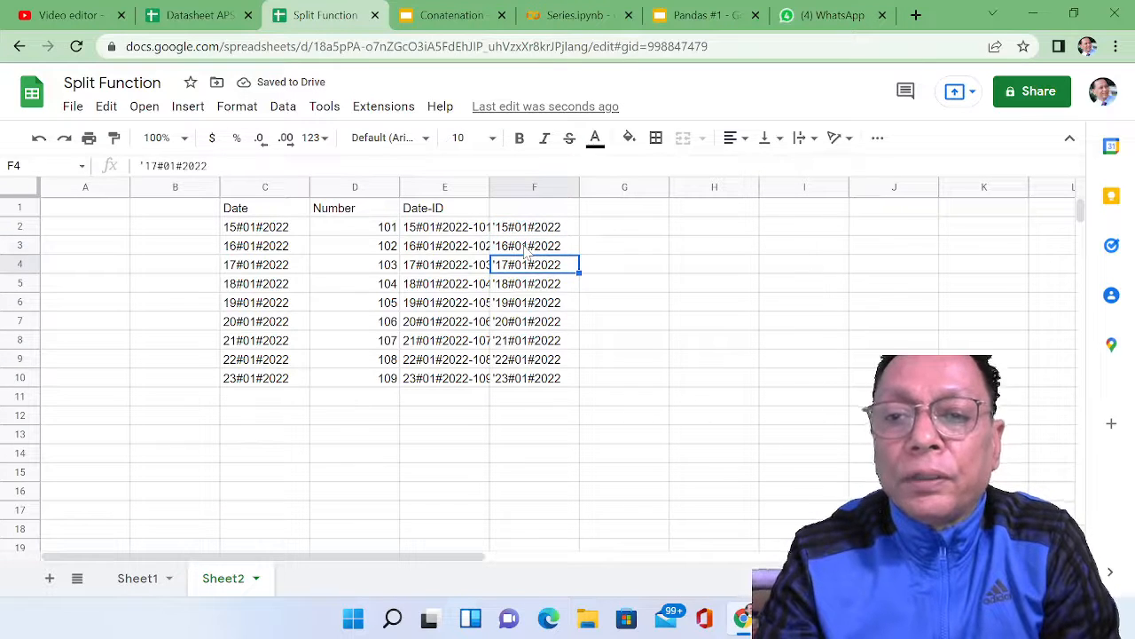
key("Down")
key("Down")
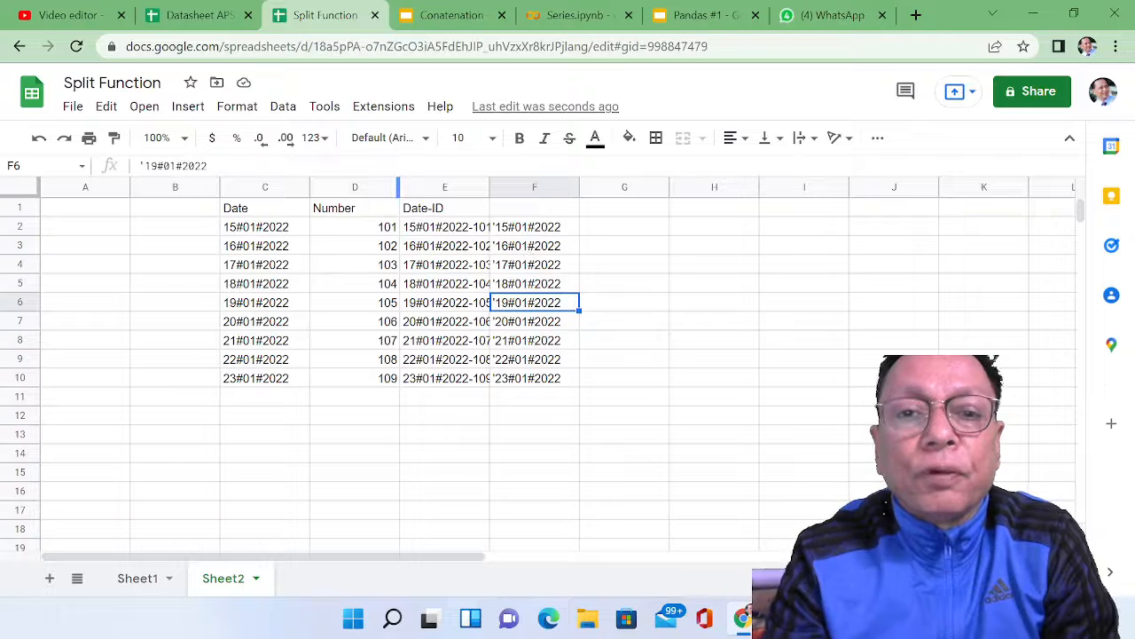
key("F2")
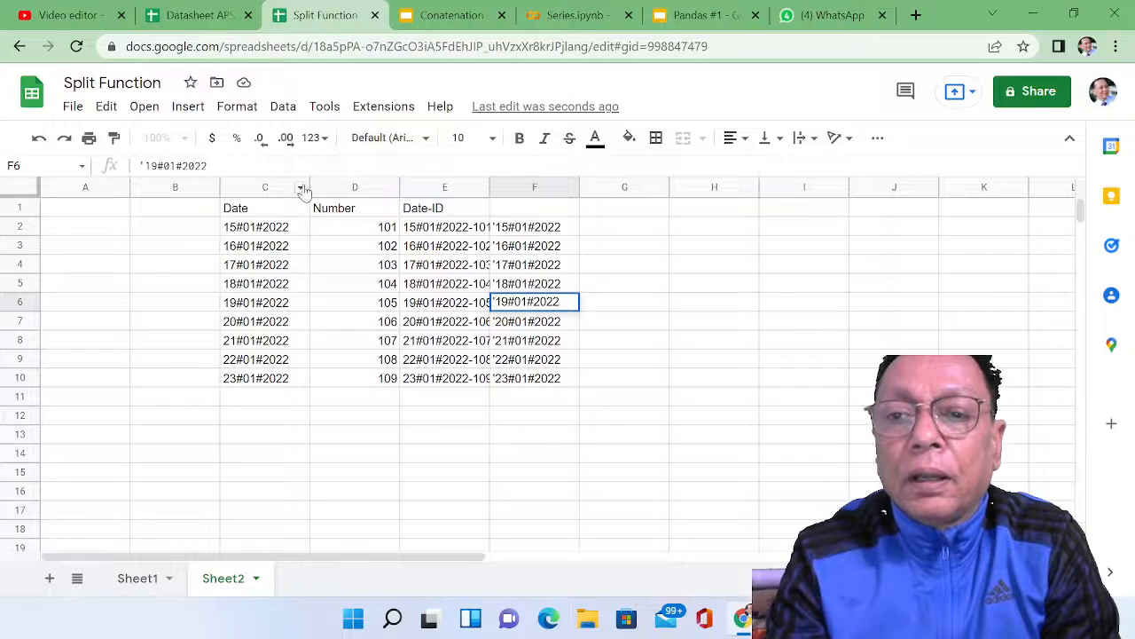
Step: Find and replace every "#" with "-" across all sheets, and check the resulting text dates in F3 to F6
left_click(504, 234)
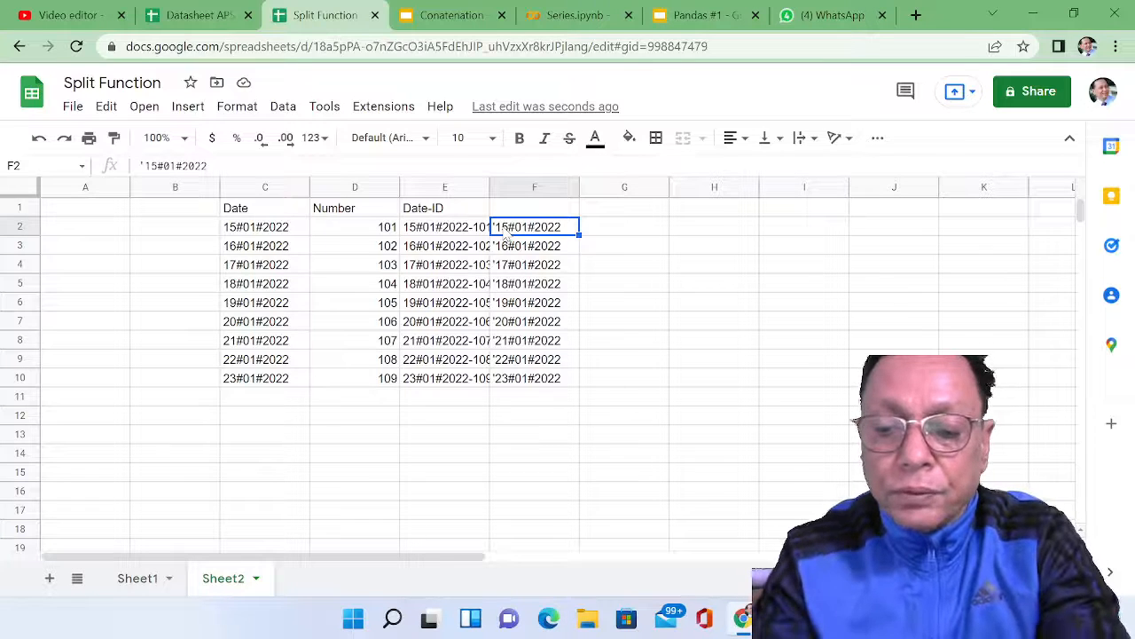
key("ctrl+h")
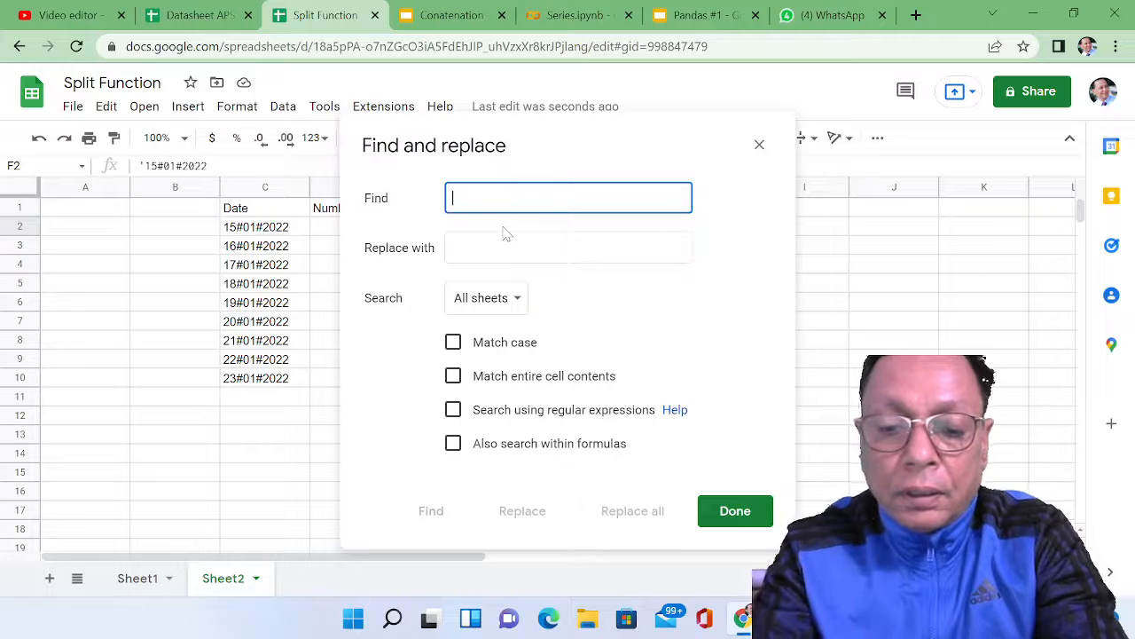
type("#")
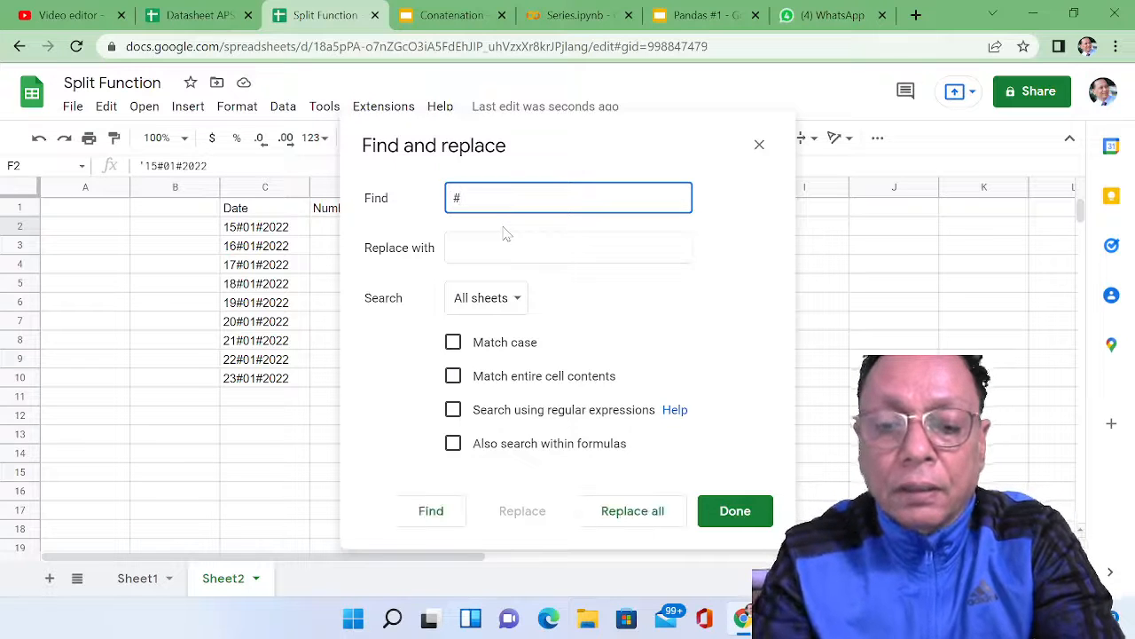
key("Tab")
type("-")
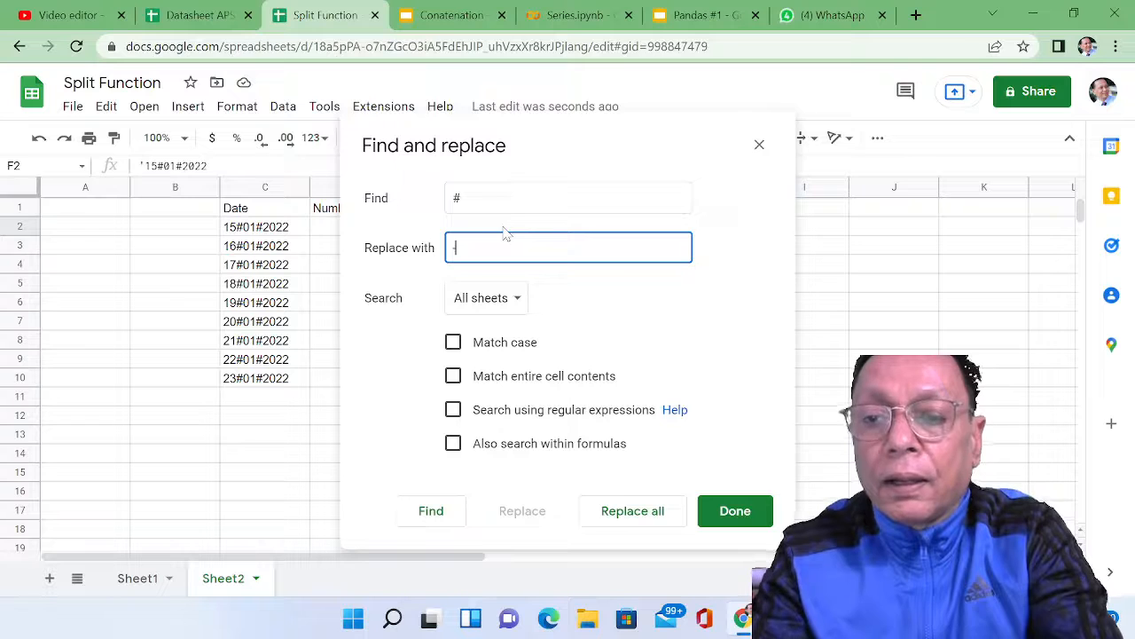
left_click(634, 516)
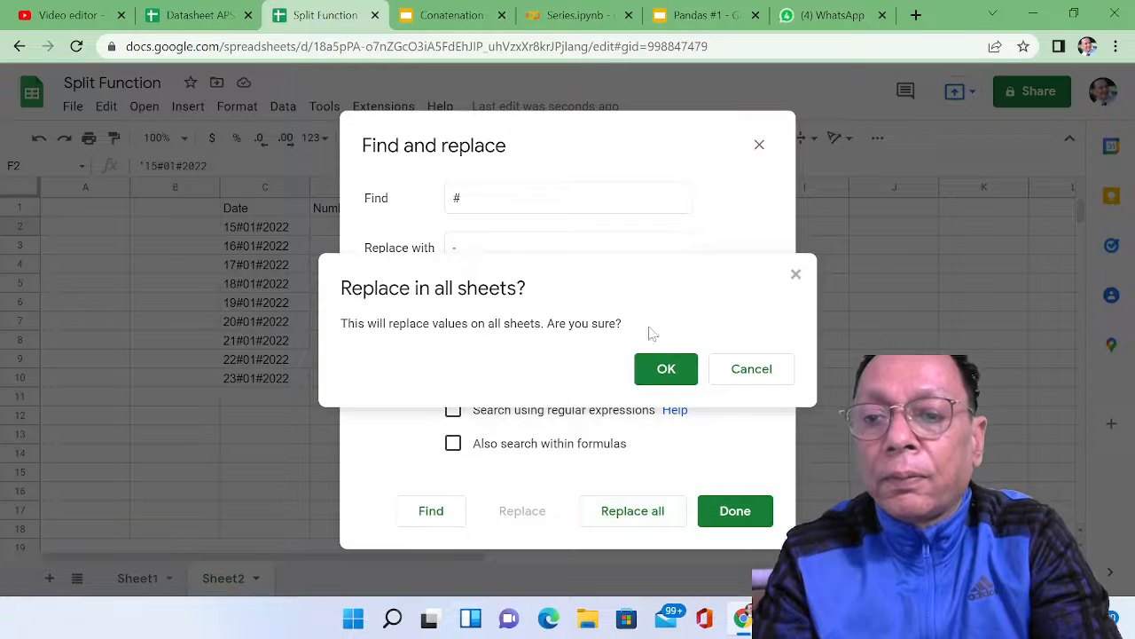
left_click(663, 370)
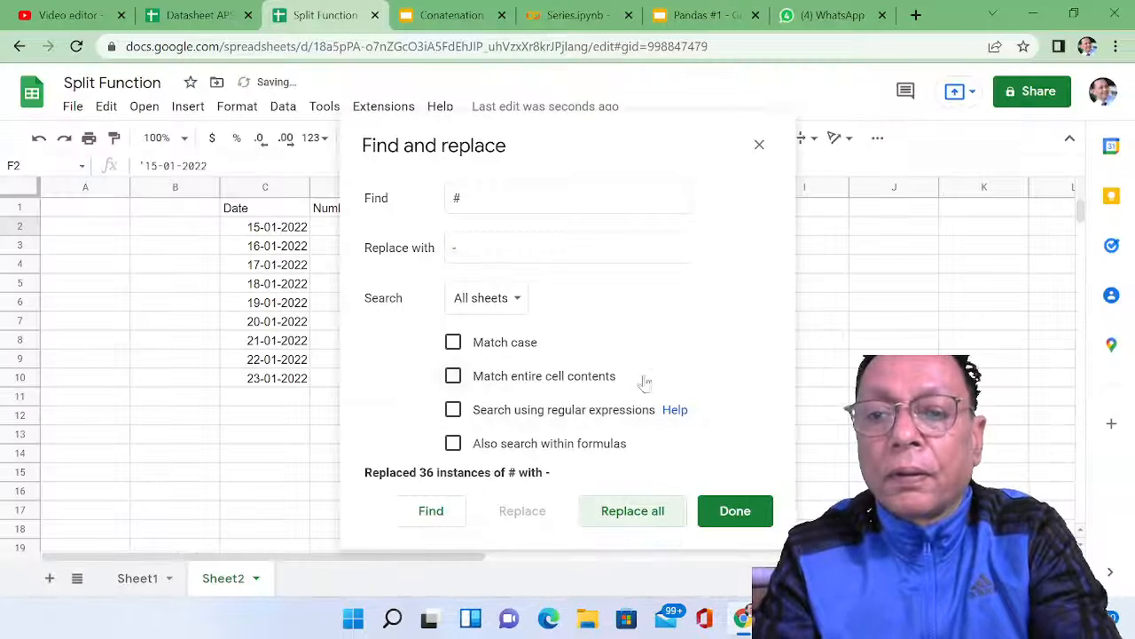
left_click(724, 510)
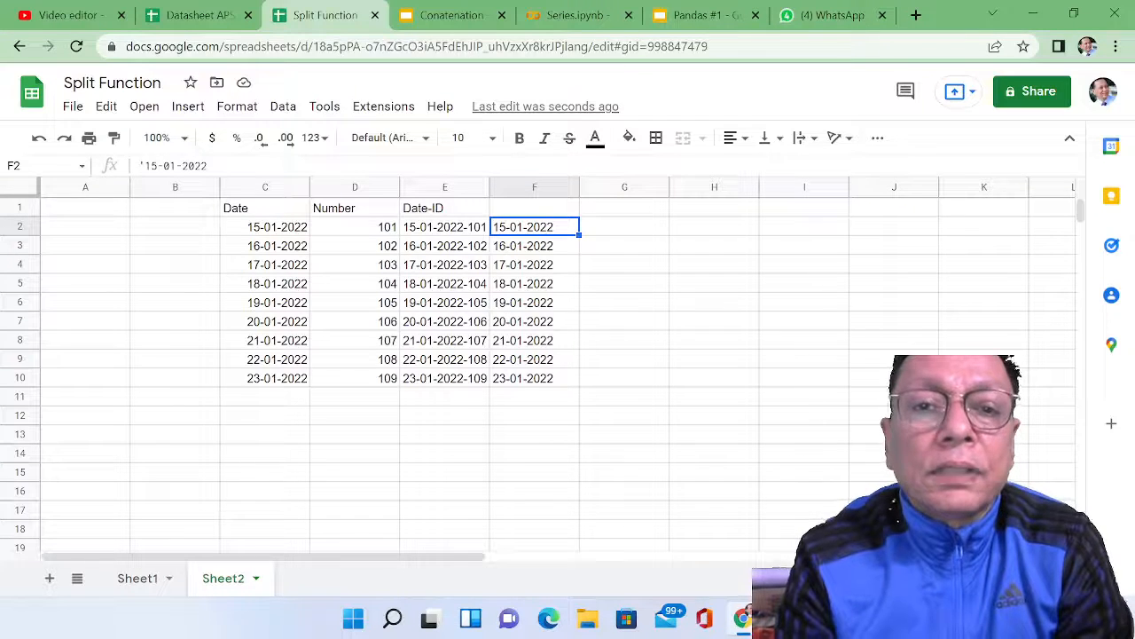
left_click(511, 253)
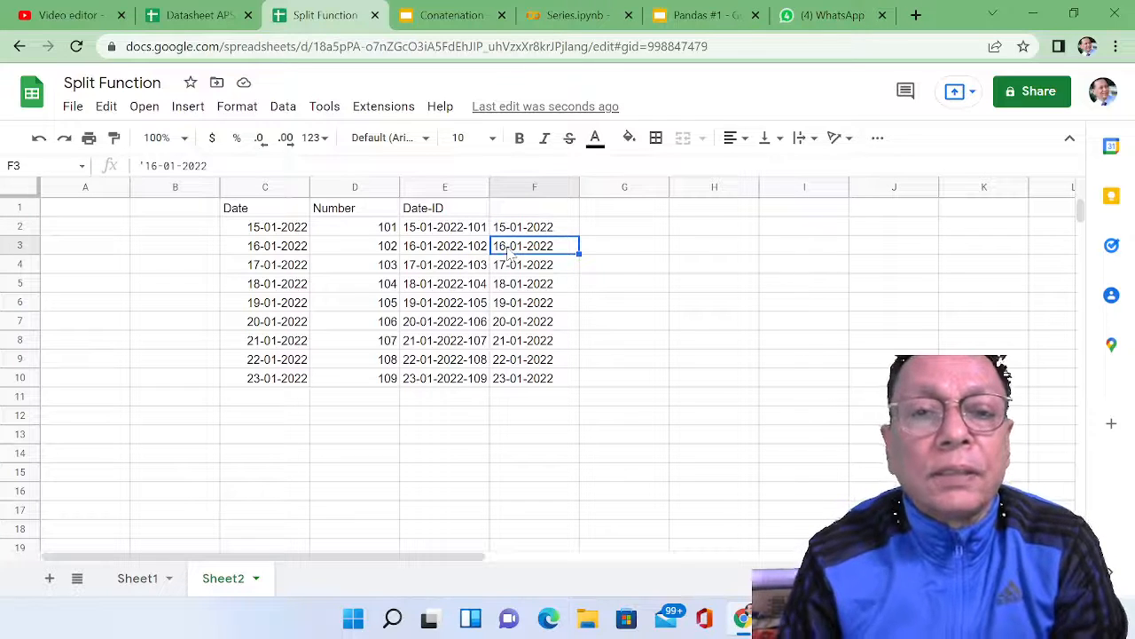
key("Down")
key("Down")
key("Down")
key("Down")
key("Down")
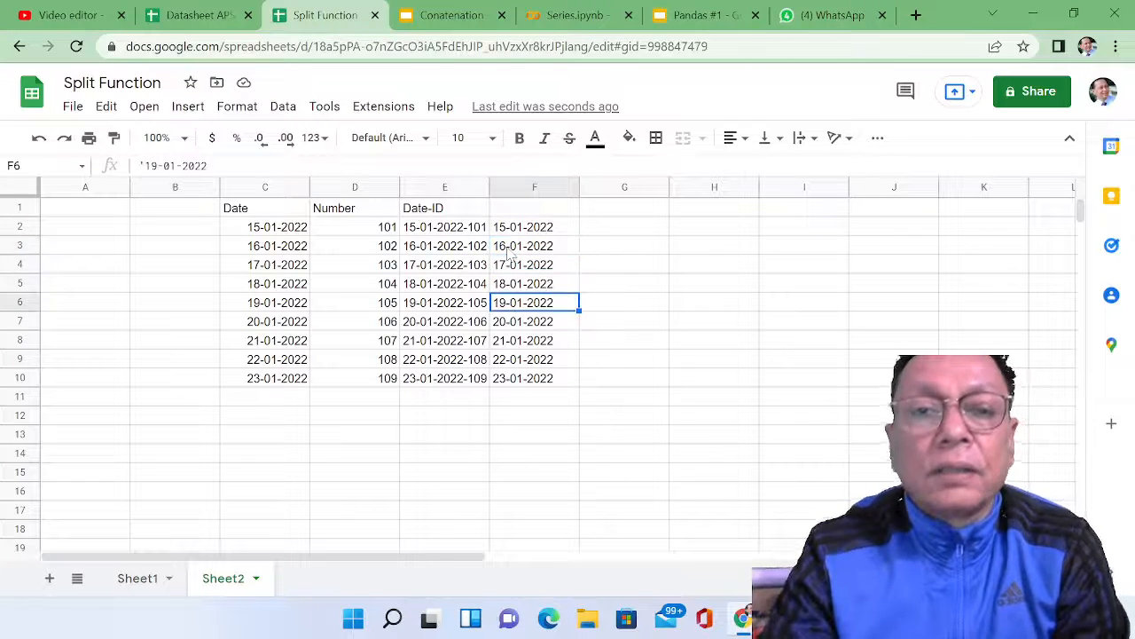
key("Down")
key("Up")
key("Up")
key("Up")
key("Up")
key("Up")
key("Up")
key("Up")
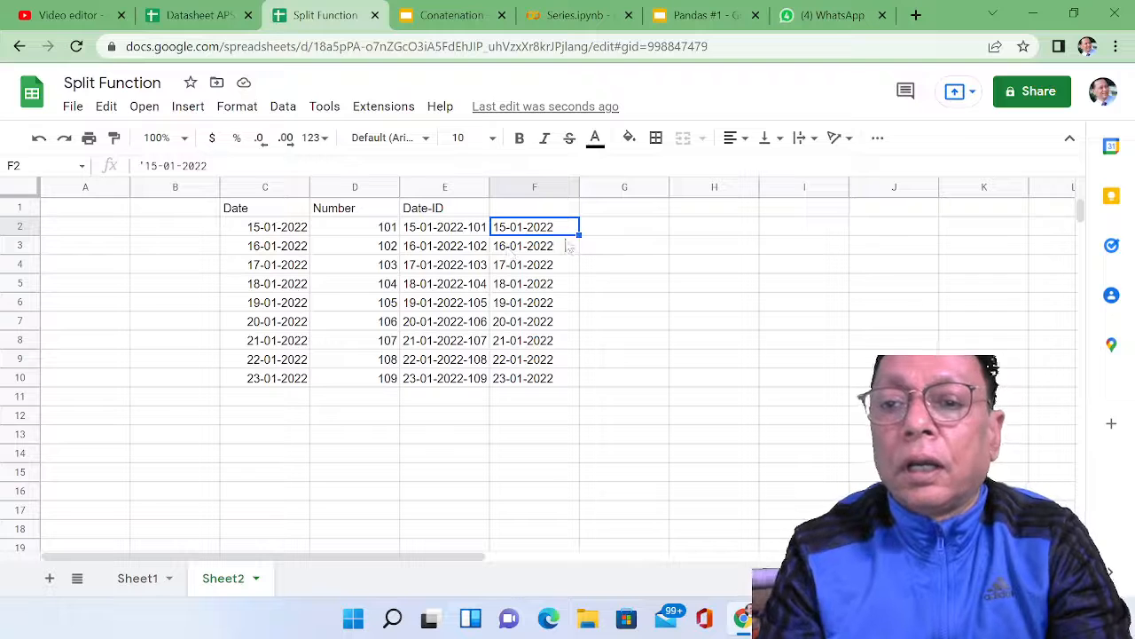
Step: Enter the formula =F2&"-"&E2 in G2 to join the text date with a hyphen and the value in E2
left_click(602, 233)
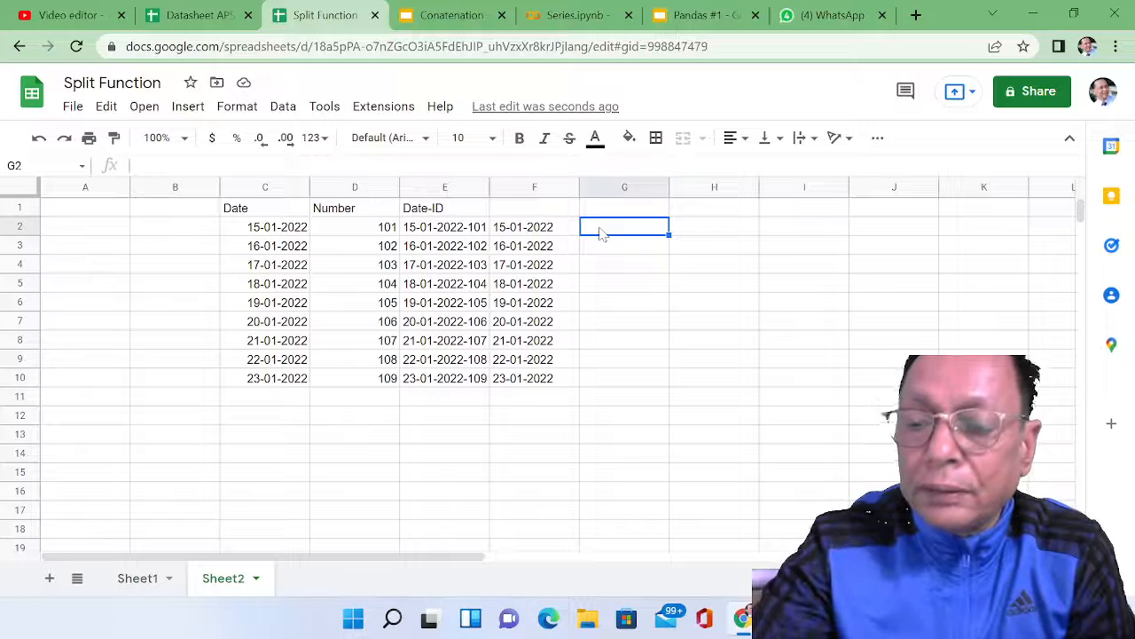
type("=")
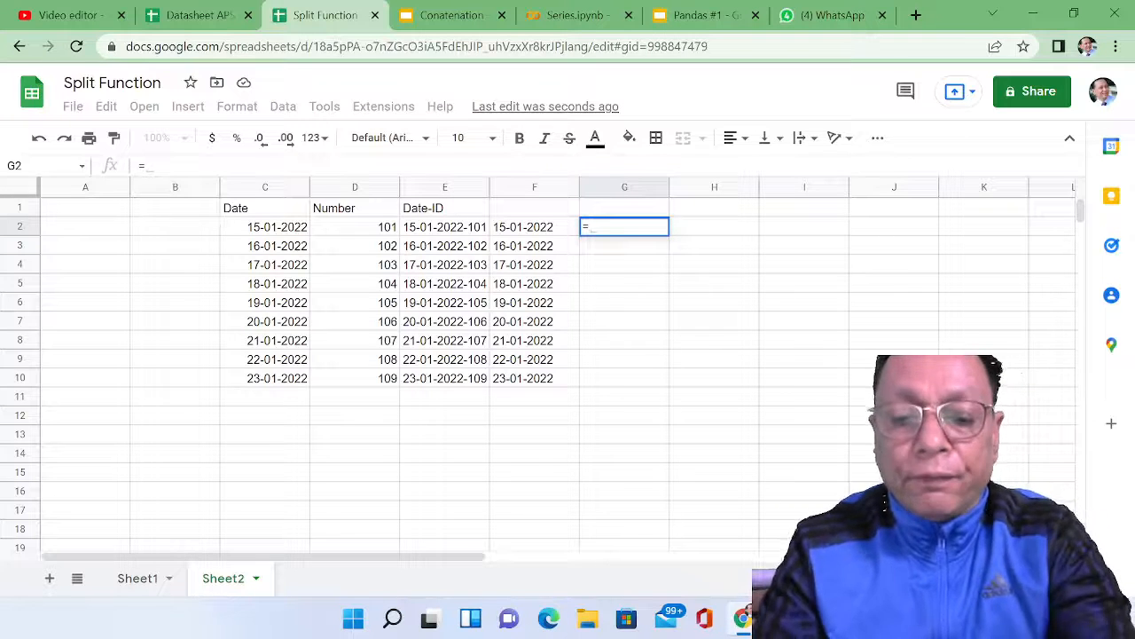
type("F2")
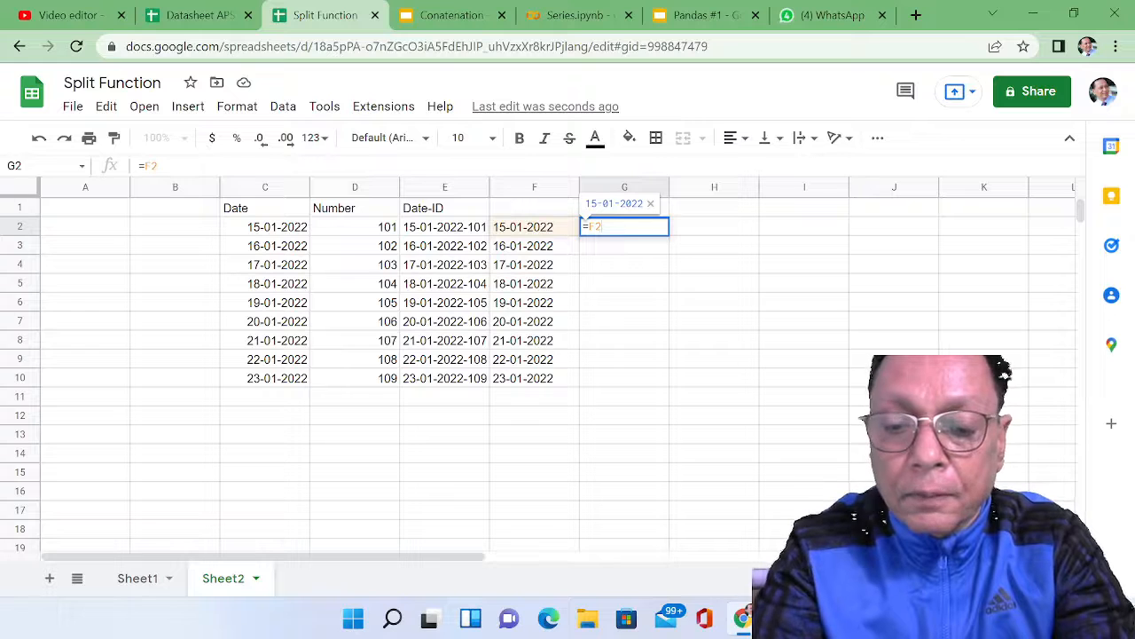
type("&")
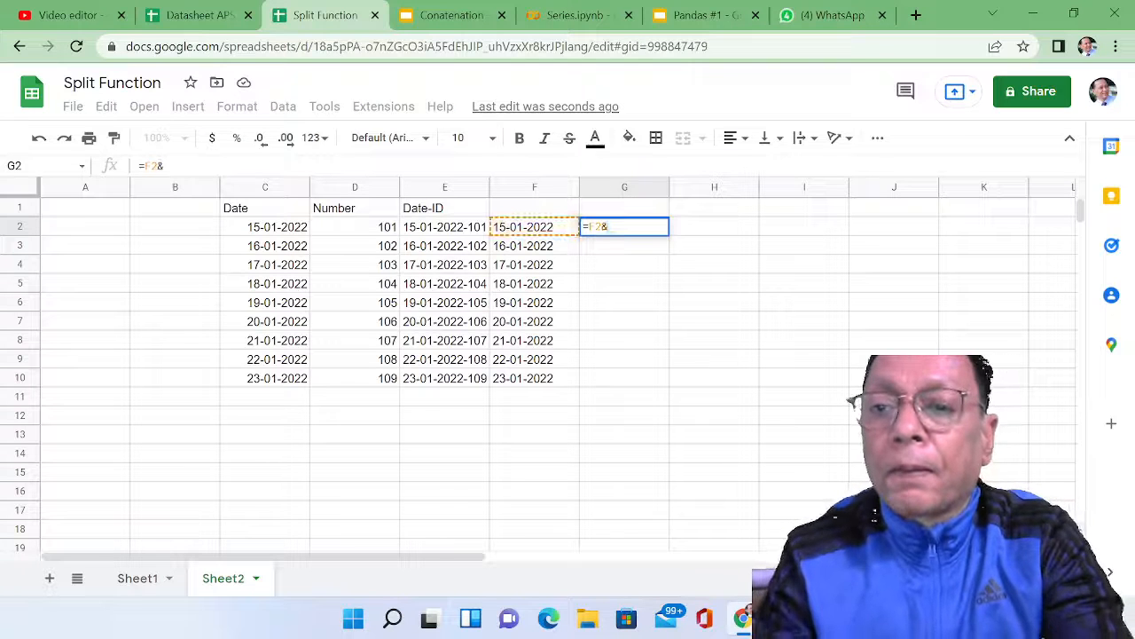
type("\"-\"")
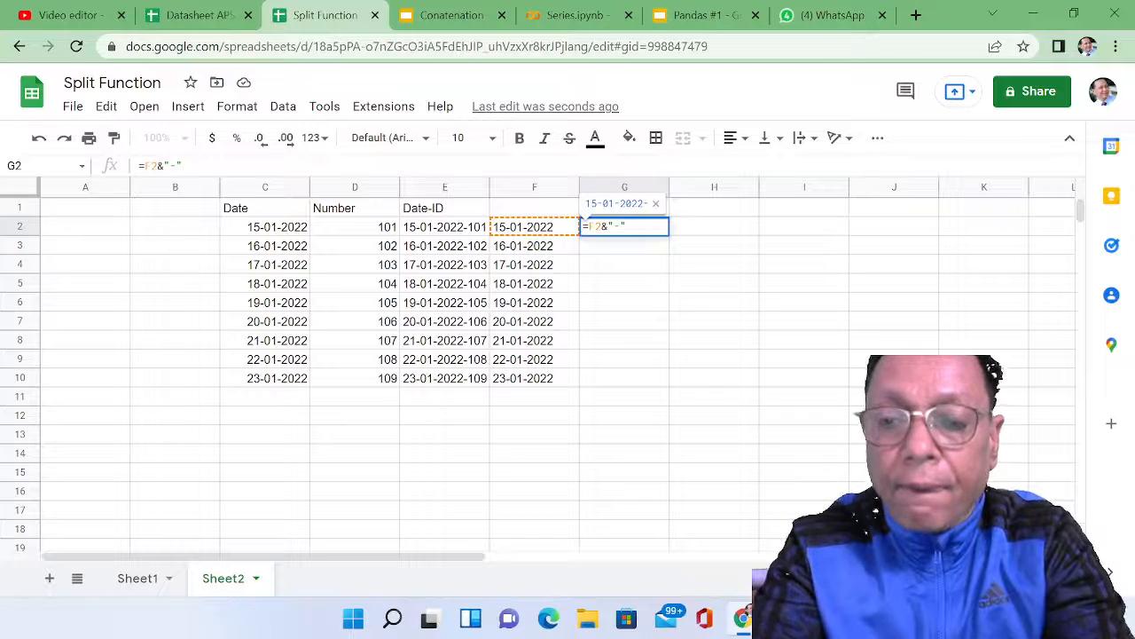
type("&")
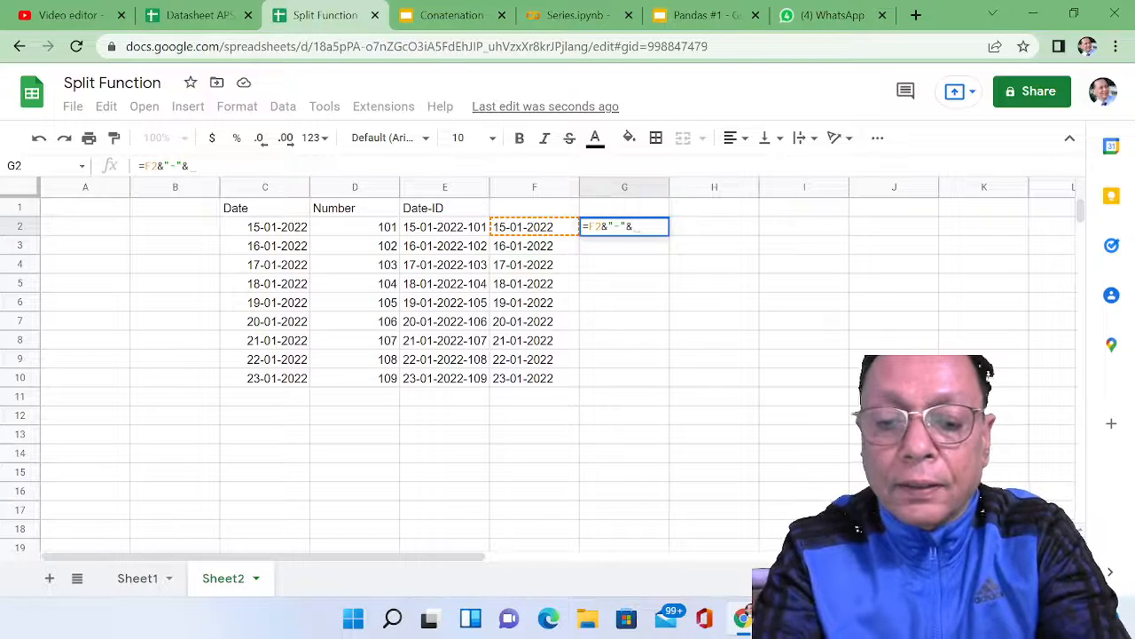
type("E2")
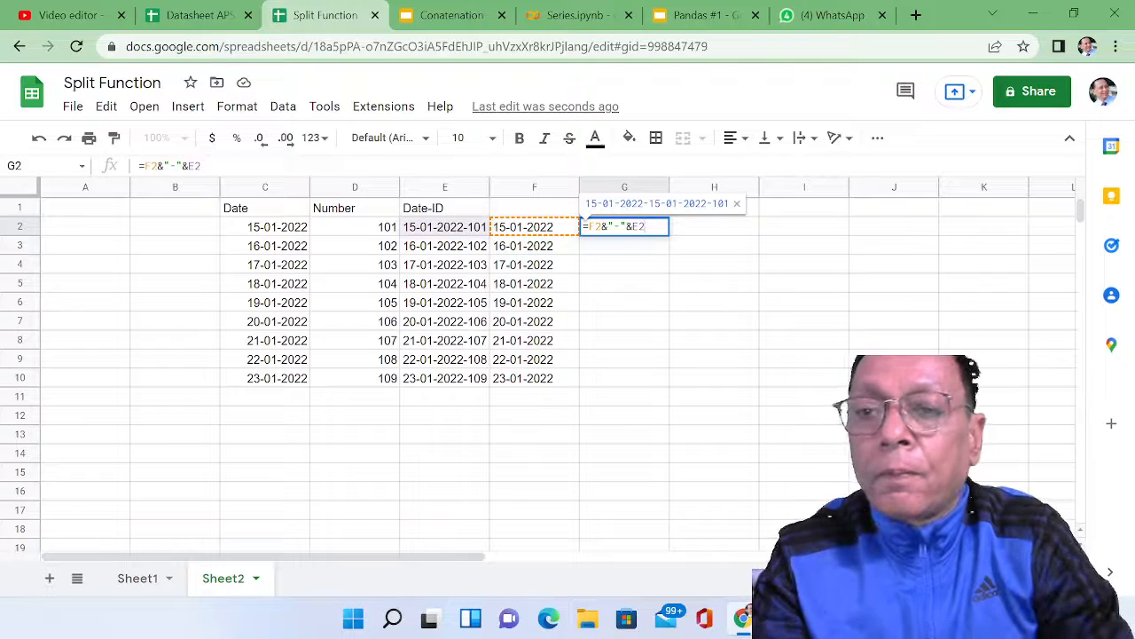
key("Return")
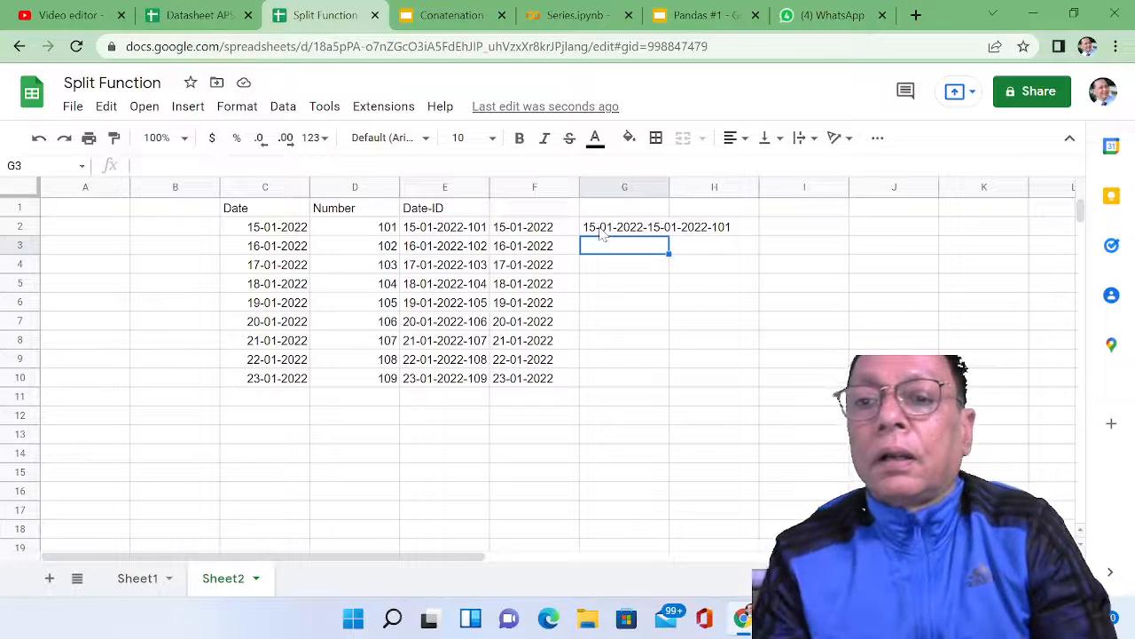
Step: Correct the formula in G2 to =F2&"-"&D2 so it joins the text date with the number
left_click(621, 231)
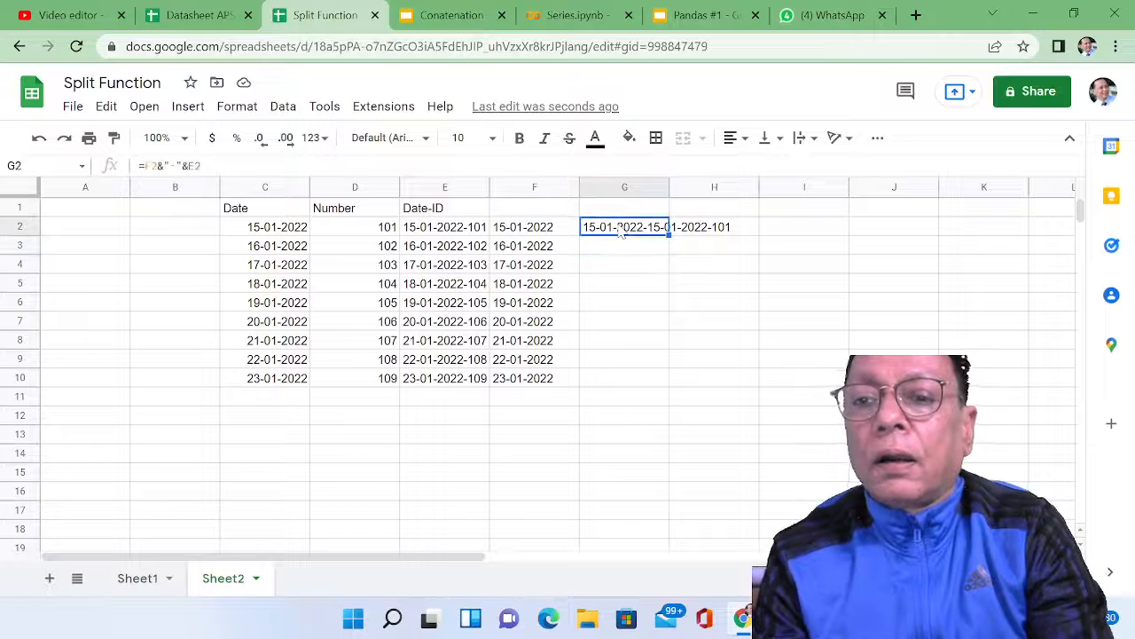
double_click(622, 231)
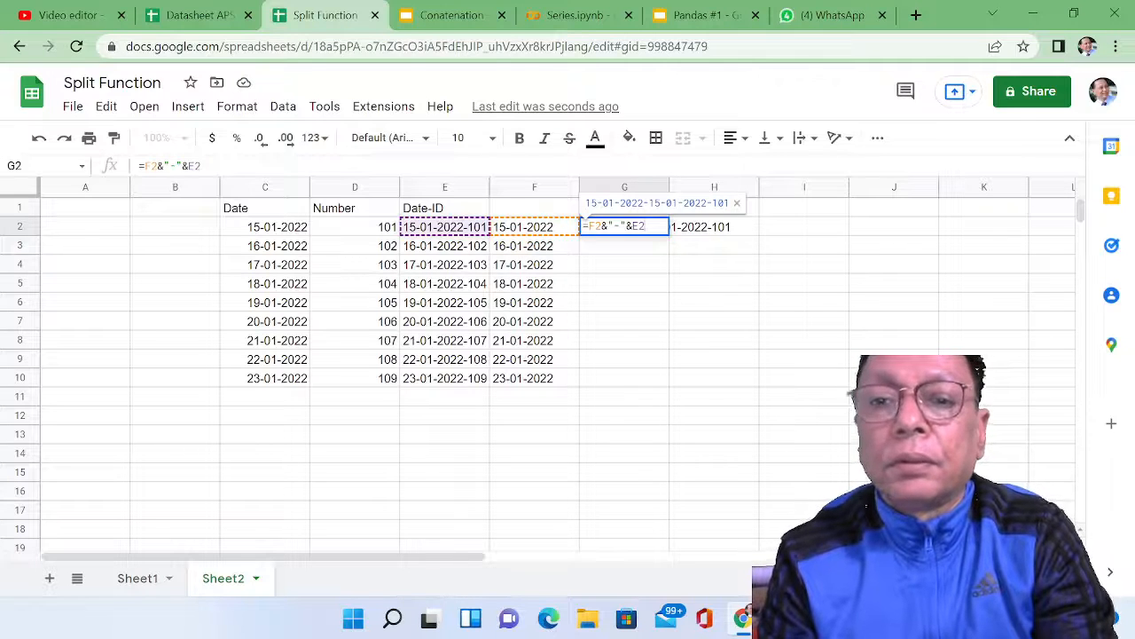
double_click(636, 226)
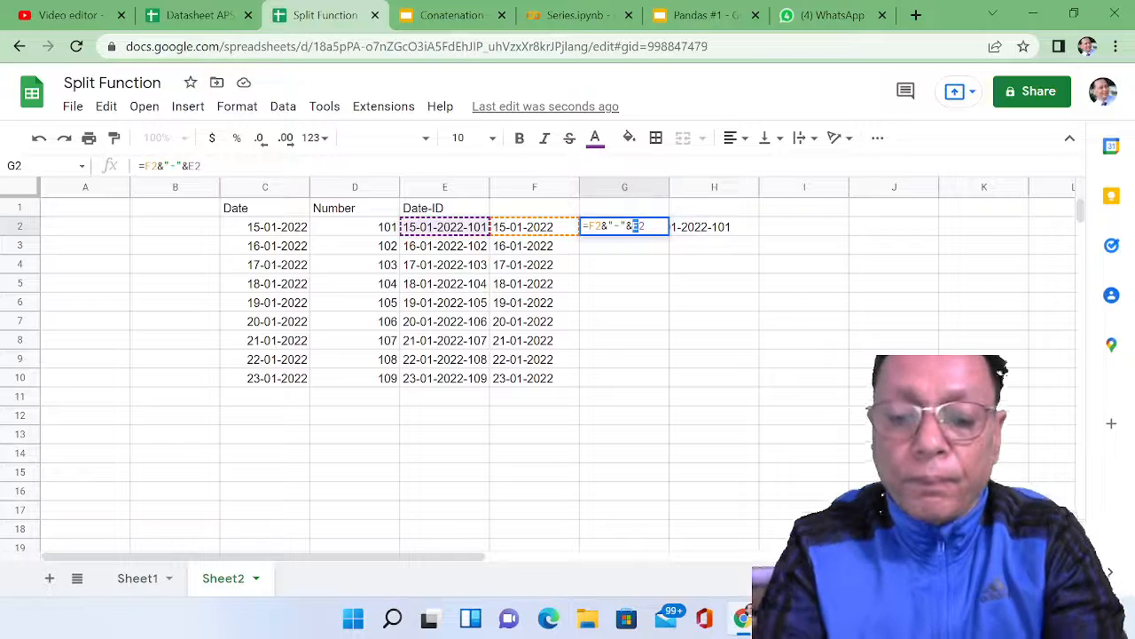
type("D2")
key("Return")
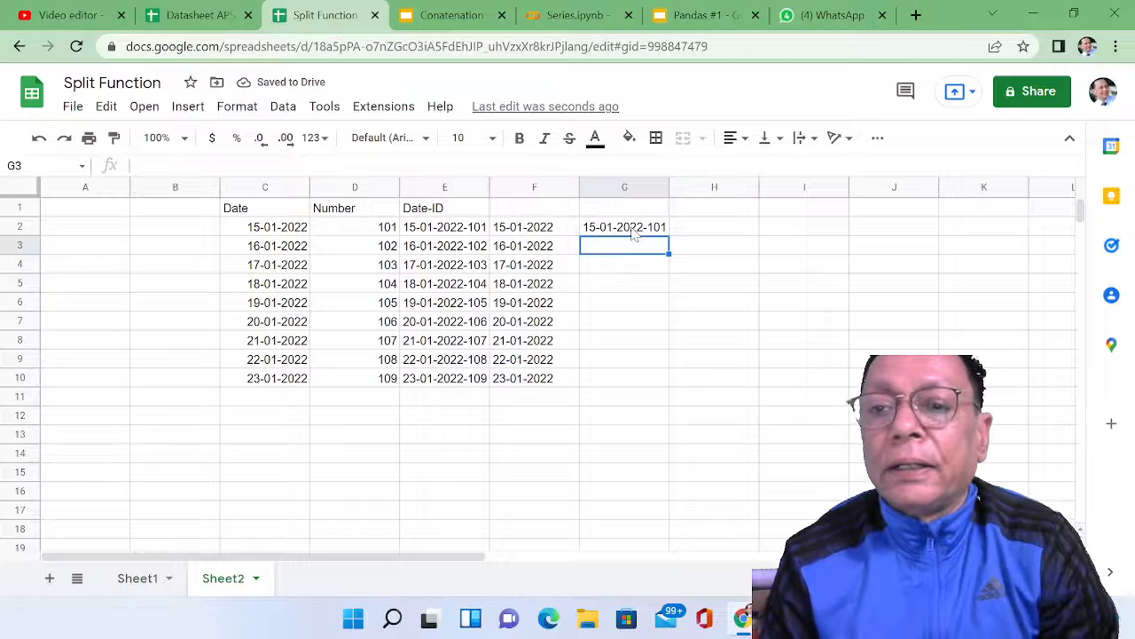
Step: Copy the concatenation formula from G2 down through G3:G10
left_click(633, 232)
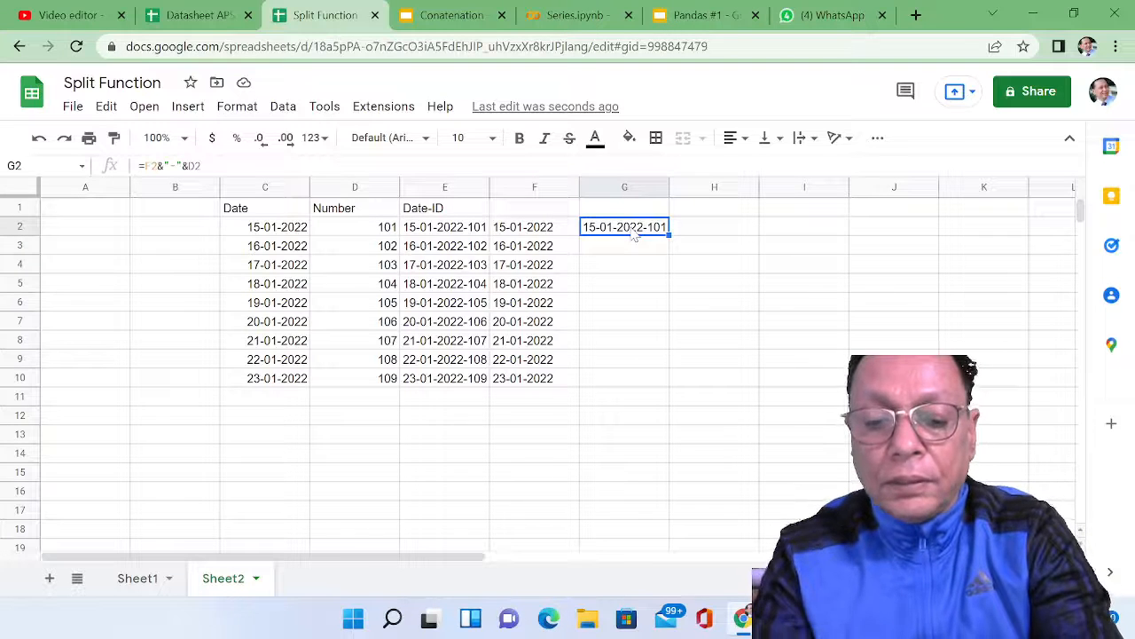
key("ctrl+c")
key("Down")
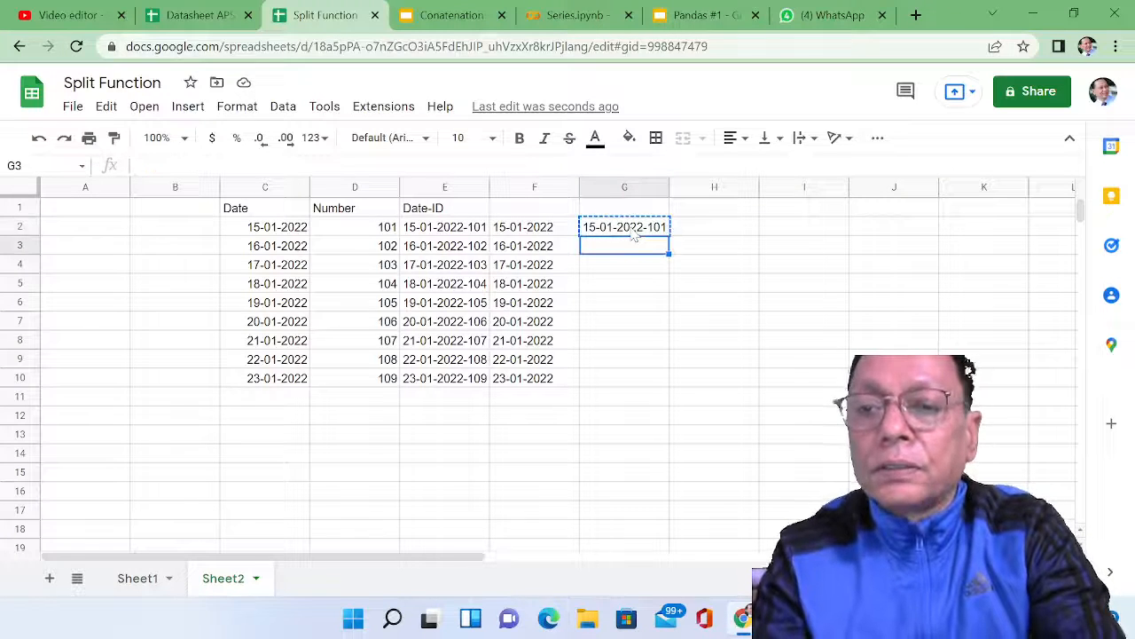
key("shift+Down")
key("shift+Down")
key("shift+Down")
key("shift+Down")
key("shift+Down")
key("shift+Down")
key("shift+Down")
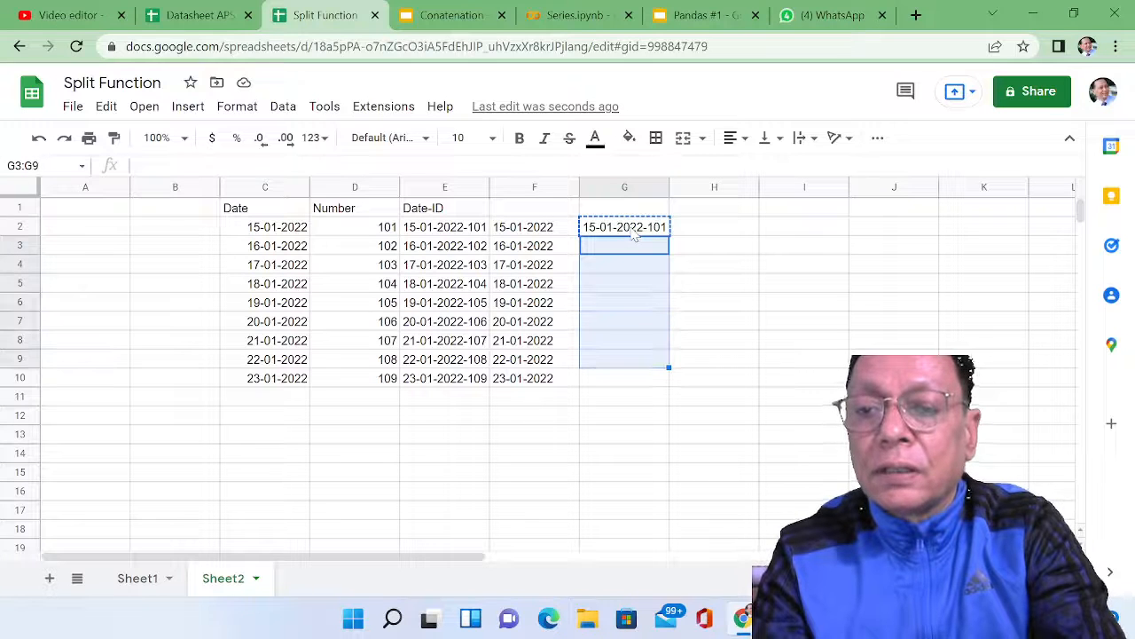
key("ctrl+v")
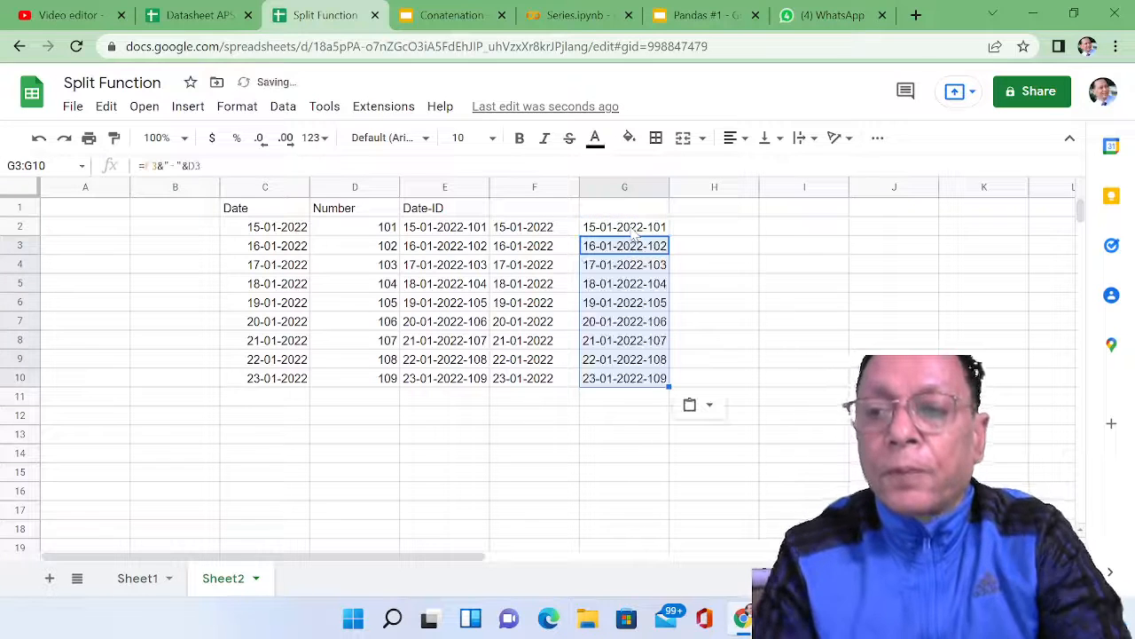